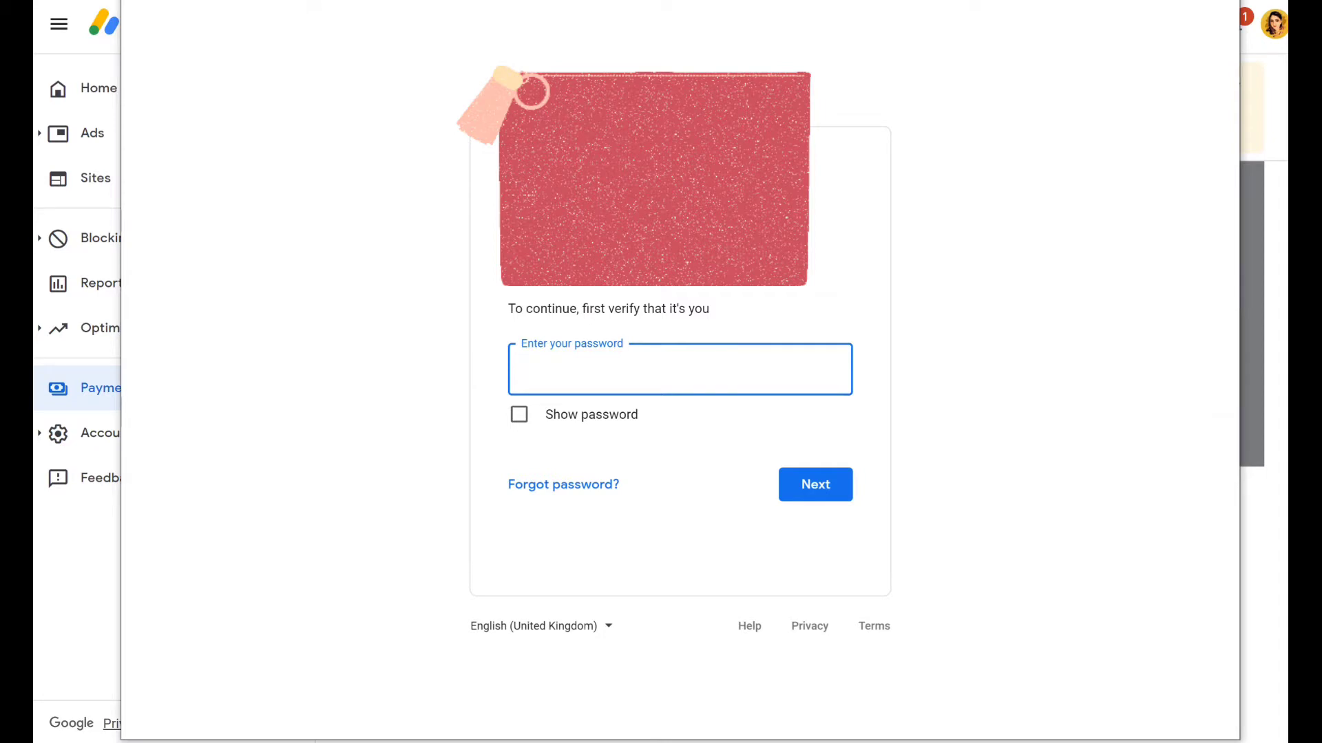
Step: Enter the AdSense account password in the identity verification field
{"action": "type", "text": "aaa"}
{"action": "type", "text": "aaaaa"}
Step: Answer the tax questions as Individual, not a US citizen or resident, choosing the W-8BEN form
{"action": "key", "text": "Return"}
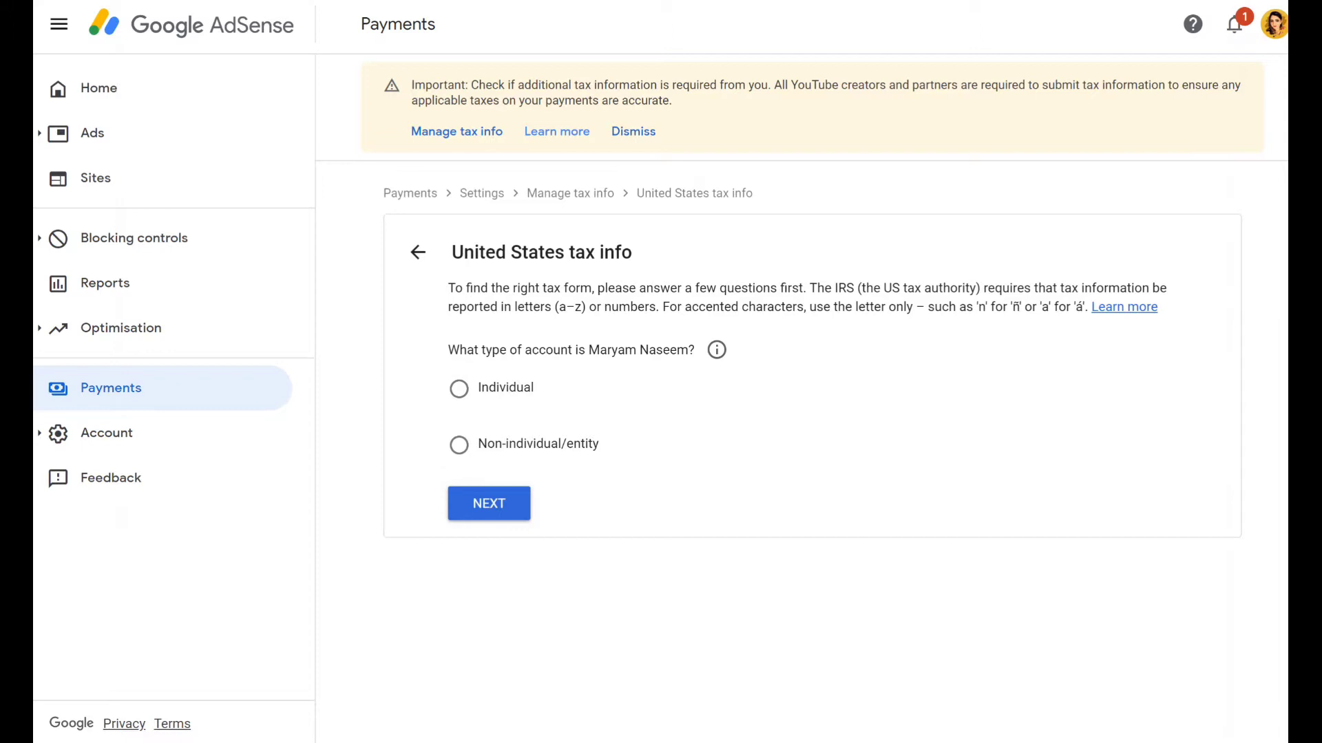
{"action": "key", "text": "Tab"}
{"action": "key", "text": "space"}
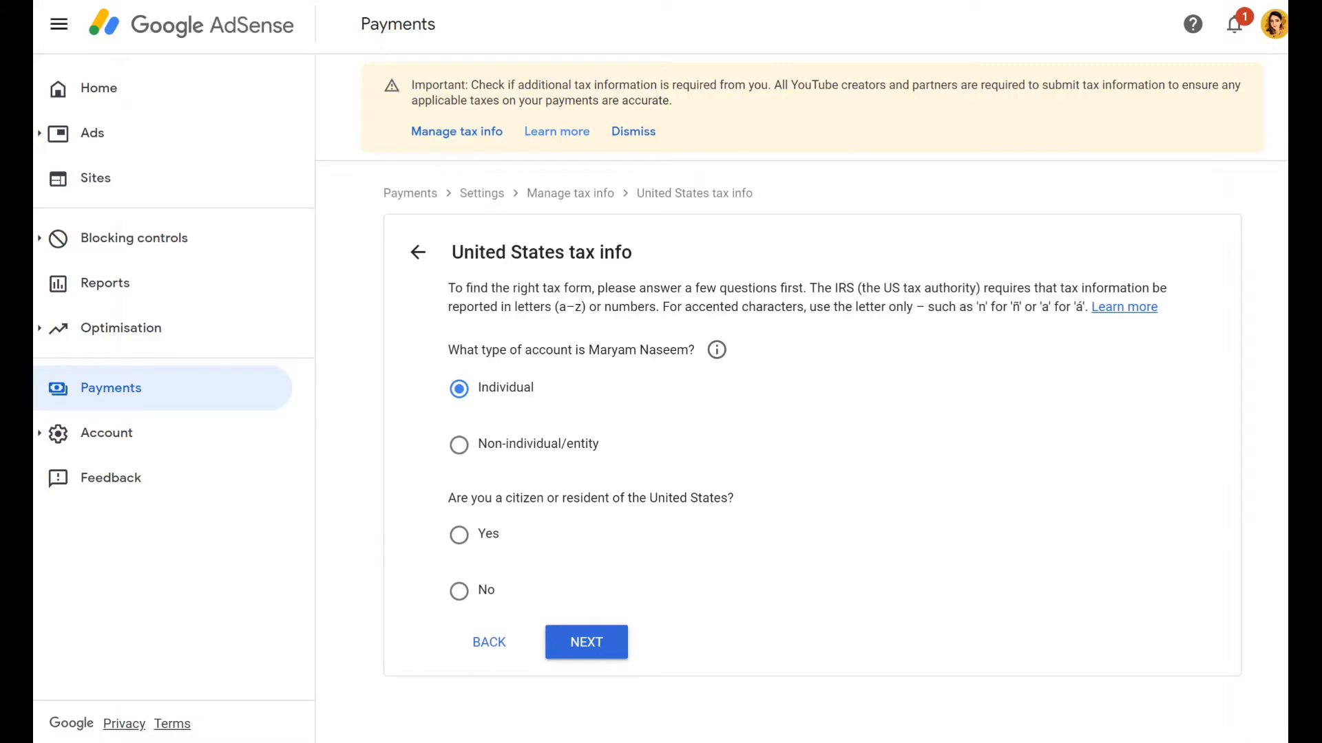
{"action": "key", "text": "Tab"}
{"action": "key", "text": "Tab"}
{"action": "key", "text": "space"}
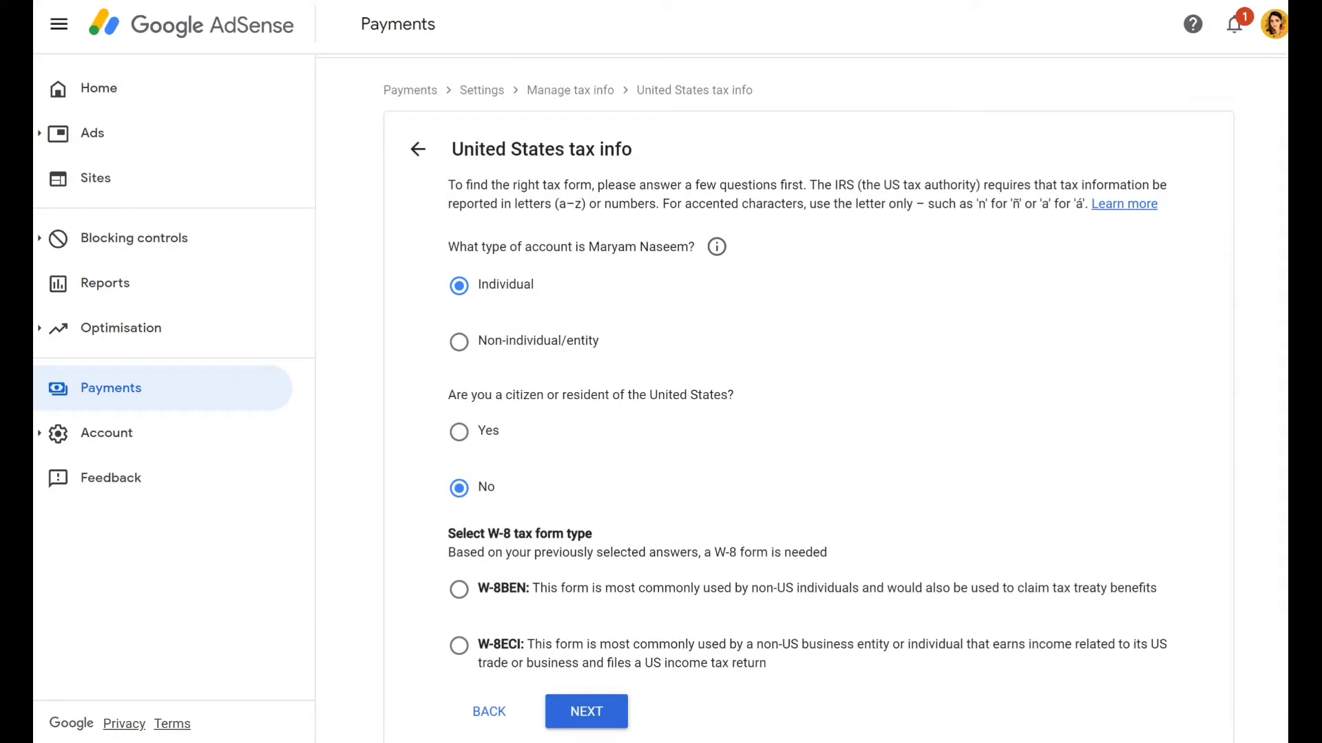
{"action": "left_click", "coordinate": [459, 589]}
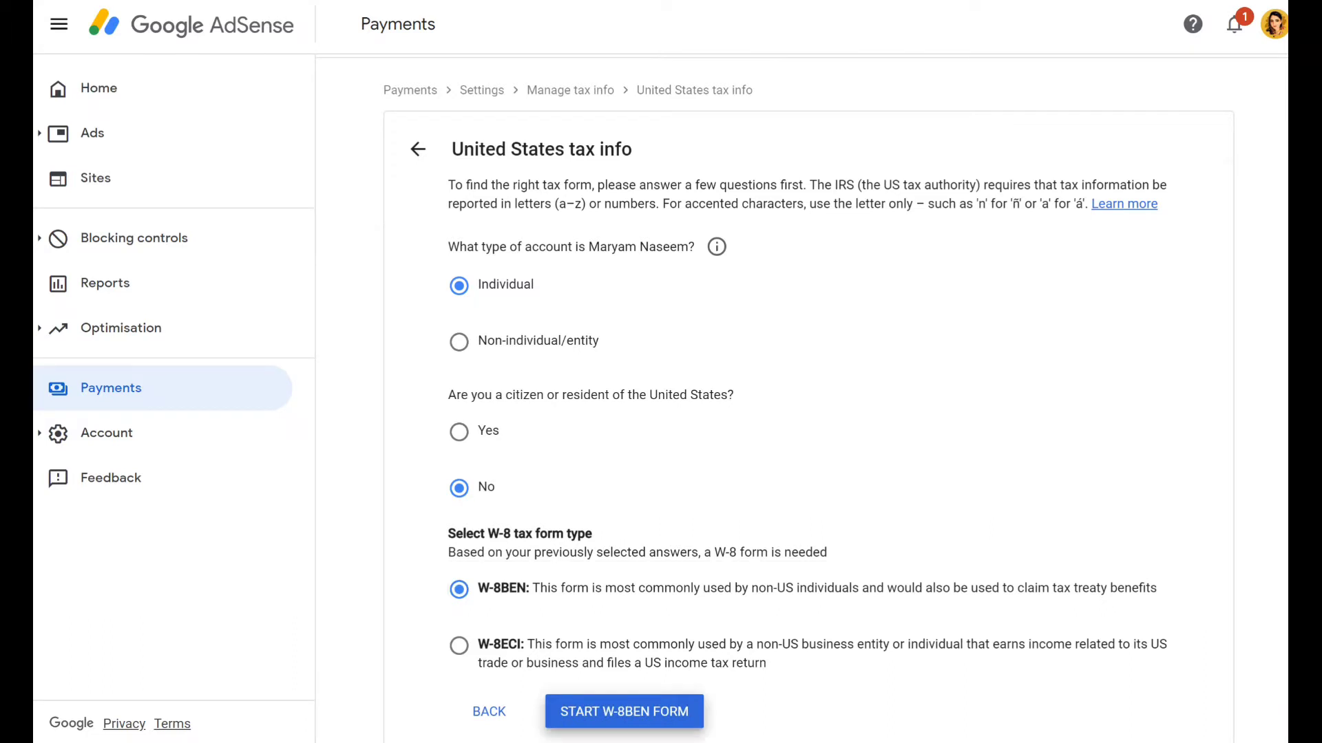
Step: Start the W-8BEN form and set the country of citizenship to Canada
{"action": "left_click", "coordinate": [624, 711]}
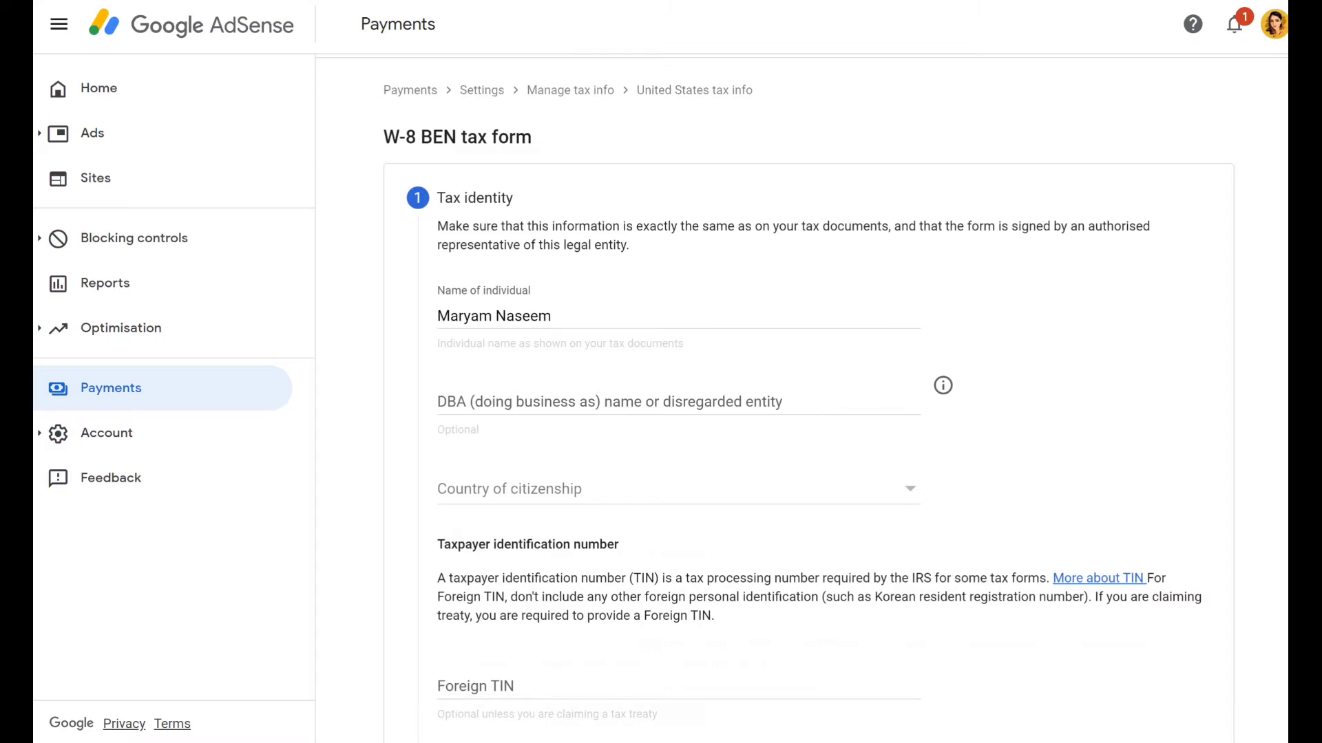
{"action": "left_click", "coordinate": [679, 489]}
{"action": "scroll", "coordinate": [671, 414], "scroll_direction": "down", "scroll_amount": 10}
{"action": "scroll", "coordinate": [671, 413], "scroll_direction": "down", "scroll_amount": 3}
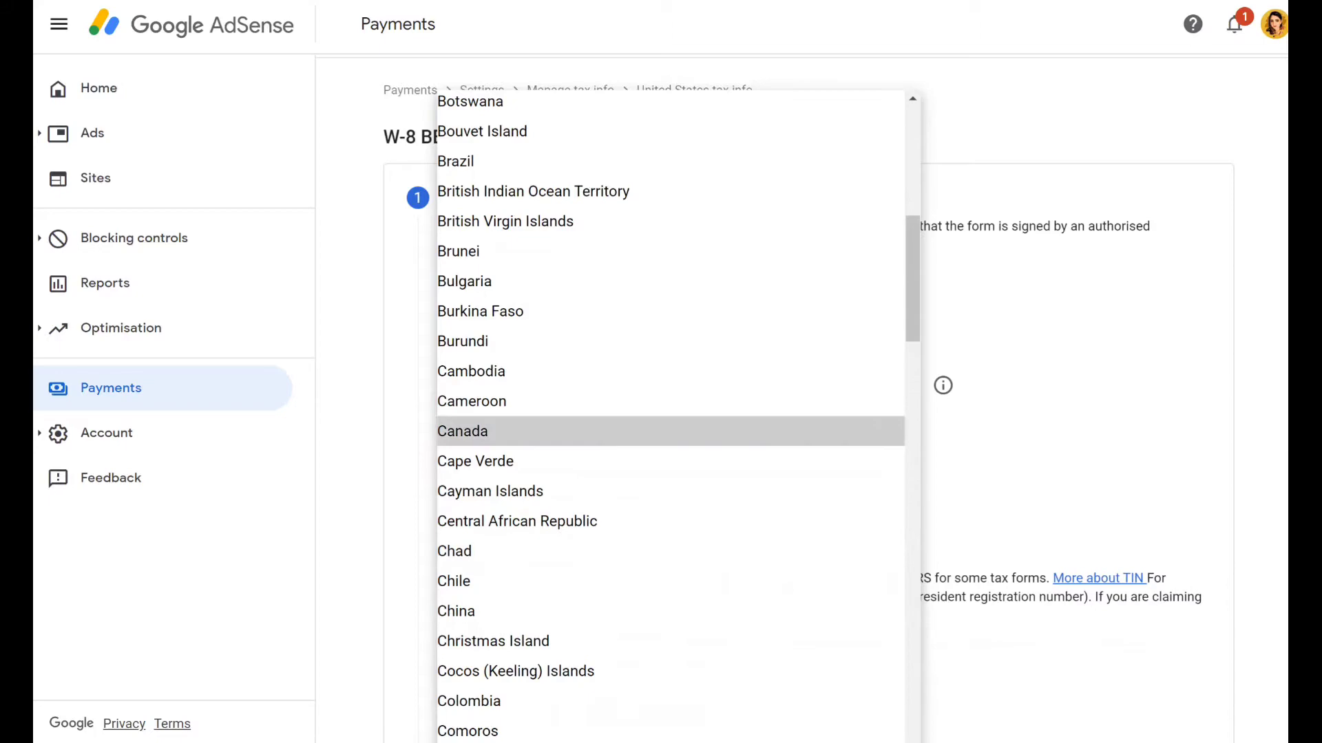
{"action": "key", "text": "Return"}
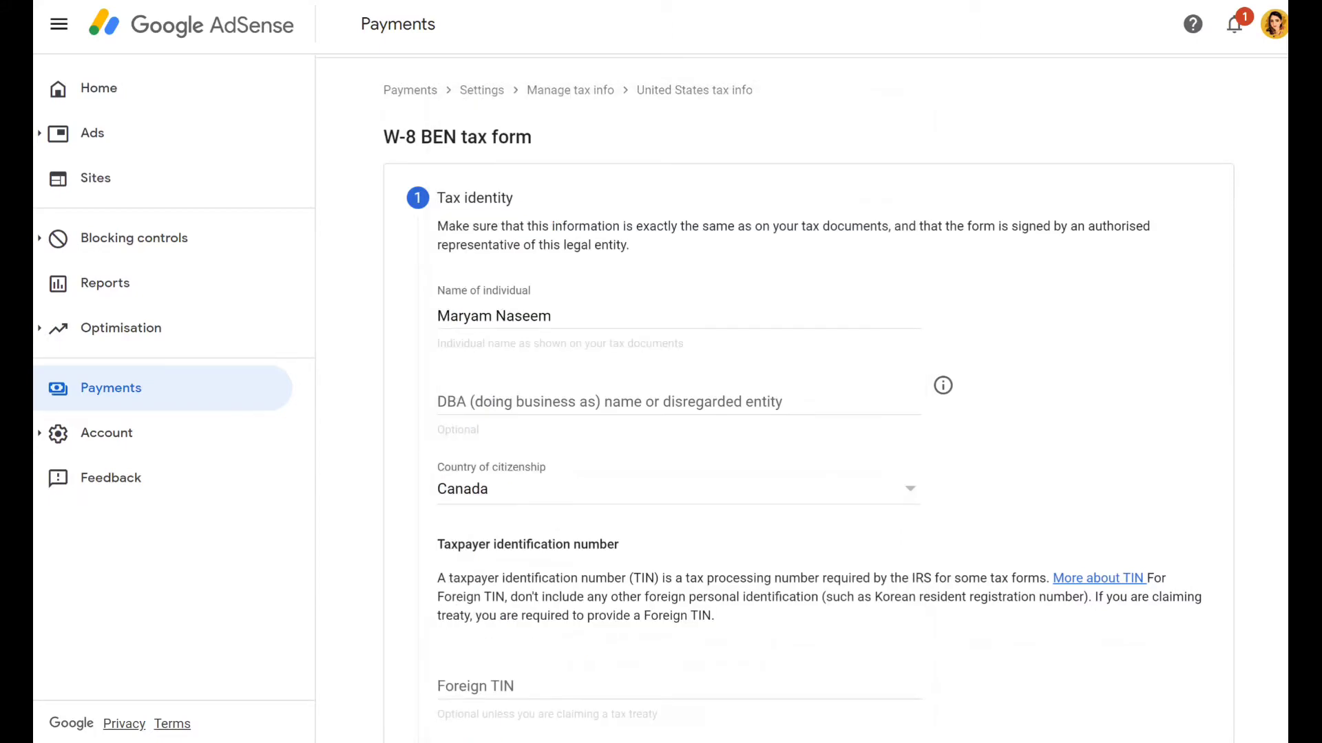
Step: Begin entering the Foreign TIN, starting with 452
{"action": "scroll", "coordinate": [808, 400], "scroll_direction": "down", "scroll_amount": 2}
{"action": "scroll", "coordinate": [809, 399], "scroll_direction": "down", "scroll_amount": 2}
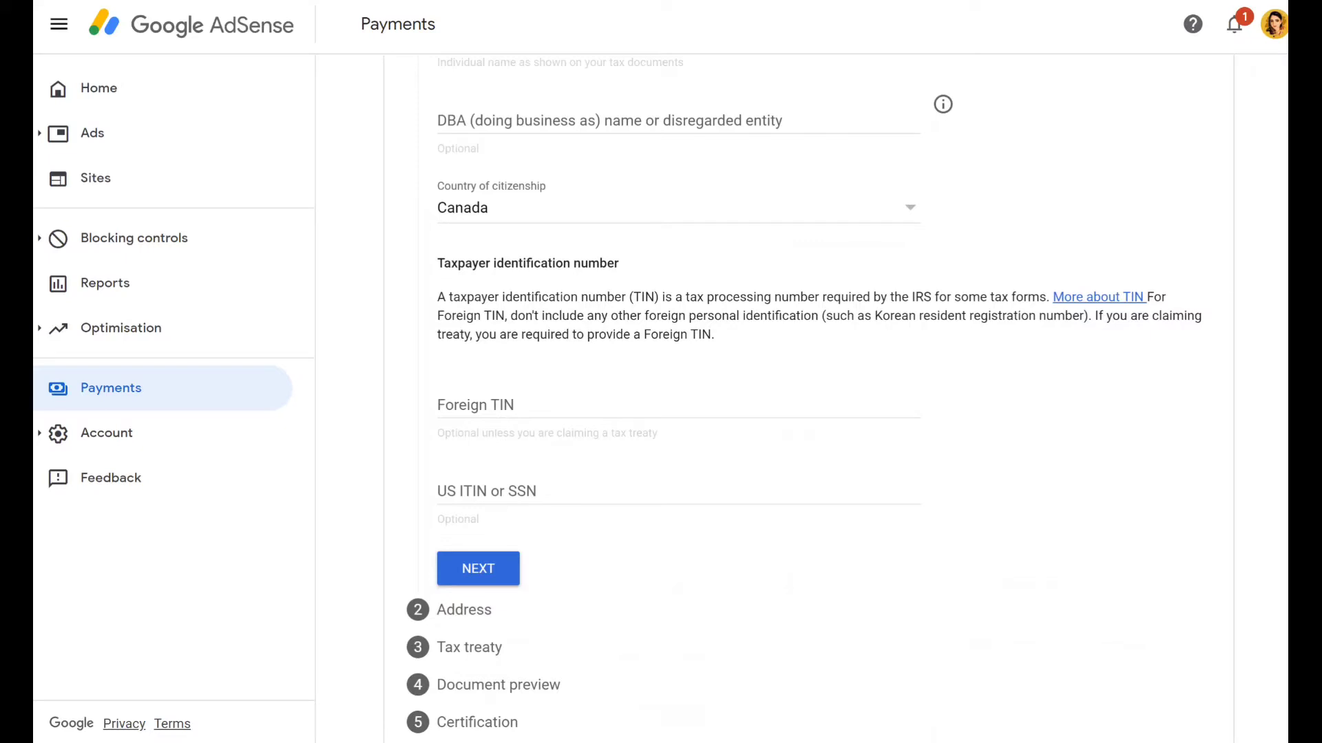
{"action": "key", "text": "Tab"}
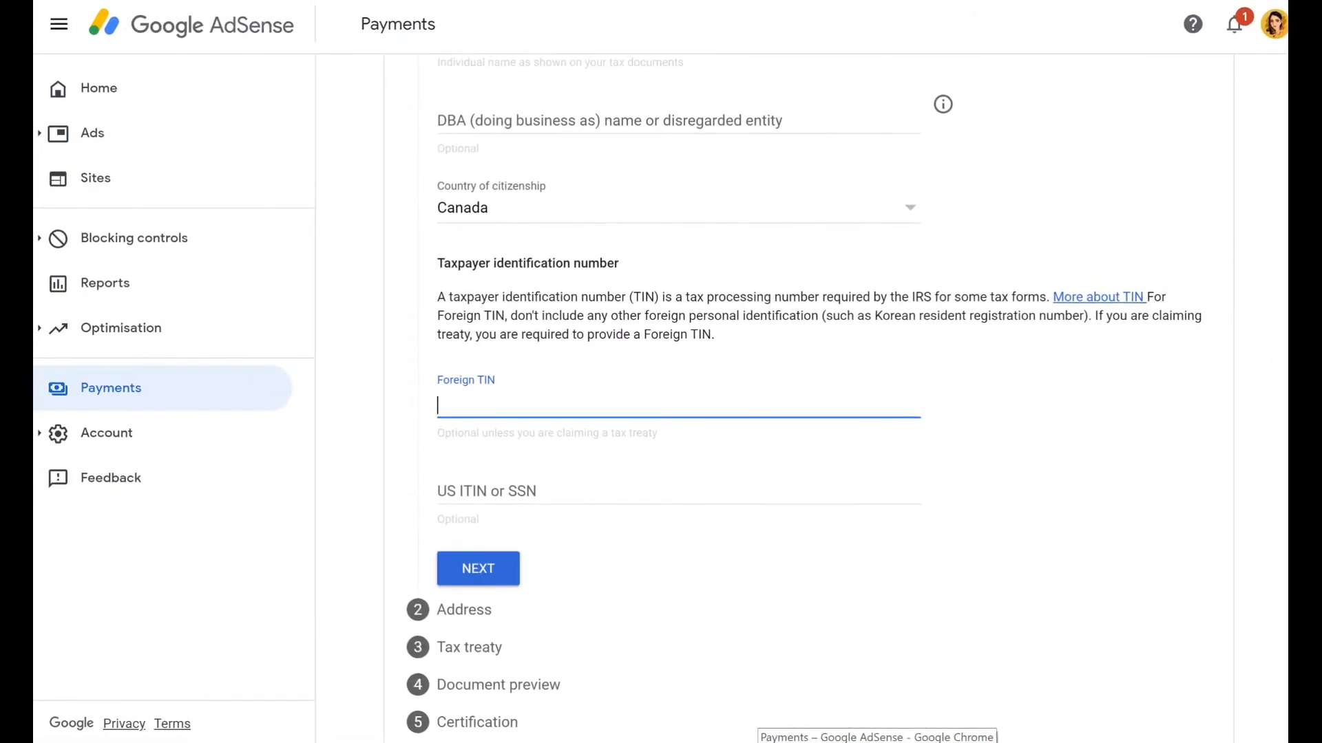
{"action": "type", "text": "45"}
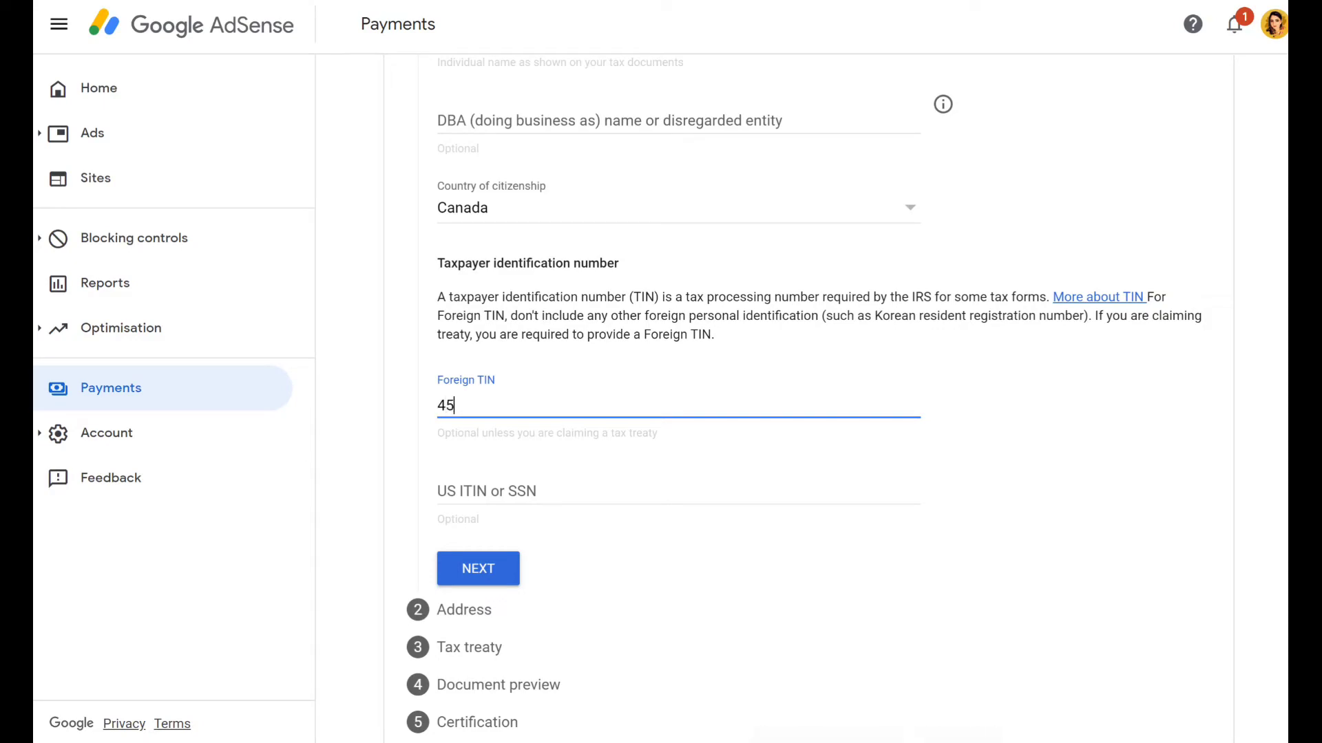
{"action": "type", "text": "2"}
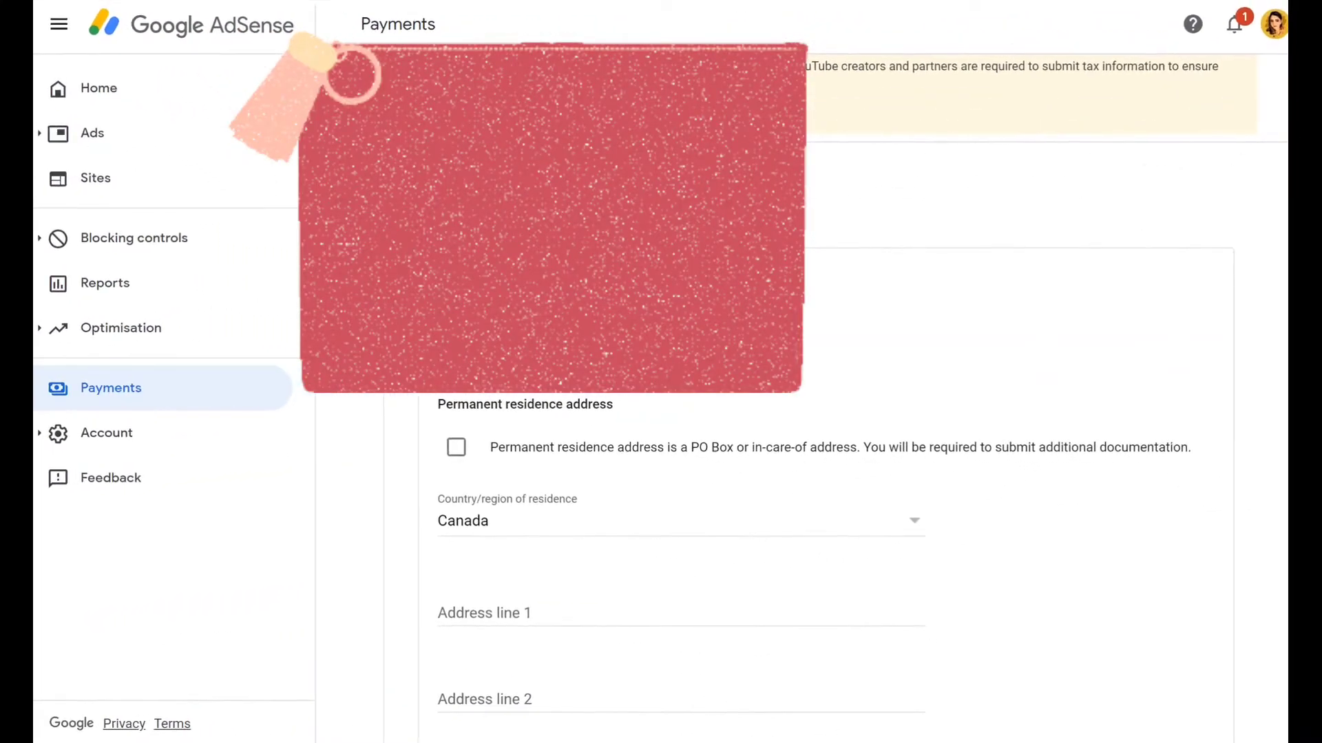
Step: Mark the permanent residence as a PO Box or in-care-of address and complete the address lines
{"action": "left_click", "coordinate": [457, 448]}
{"action": "scroll", "coordinate": [682, 483], "scroll_direction": "down", "scroll_amount": 4}
{"action": "left_click", "coordinate": [682, 332]}
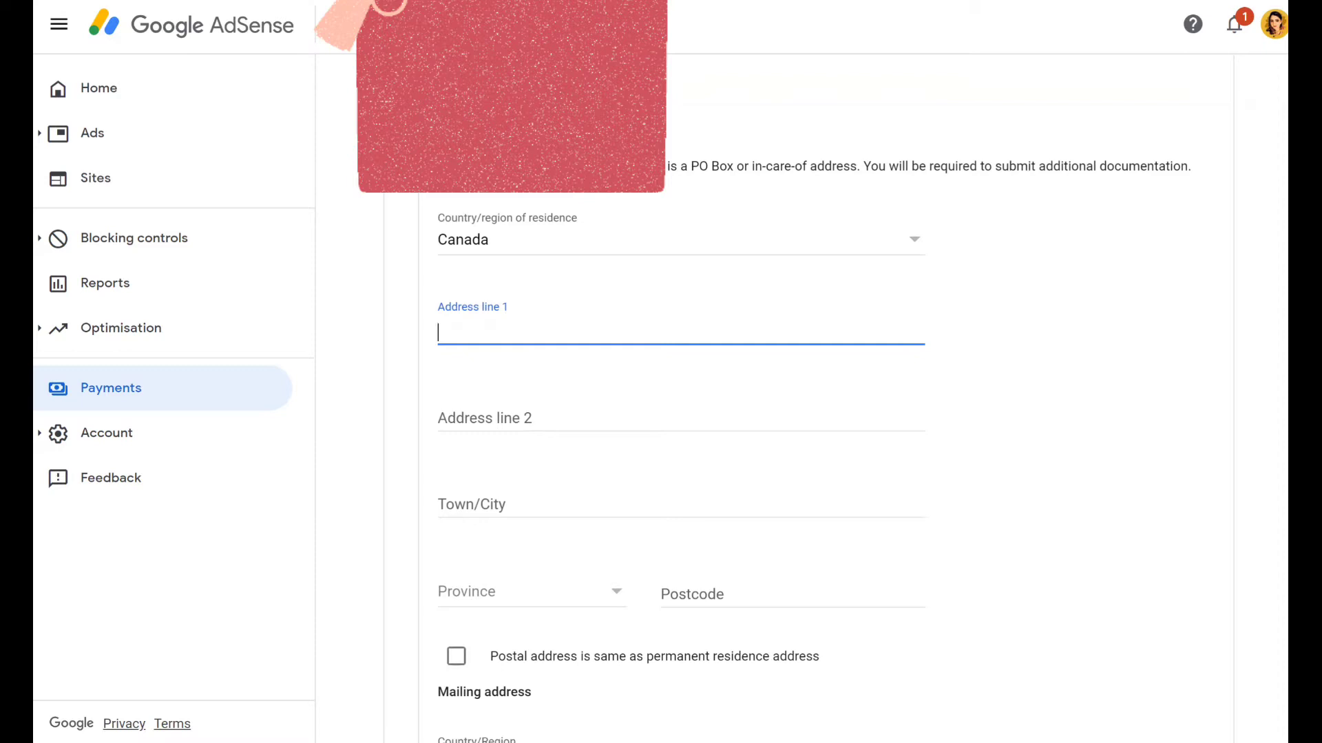
{"action": "key", "text": "Tab"}
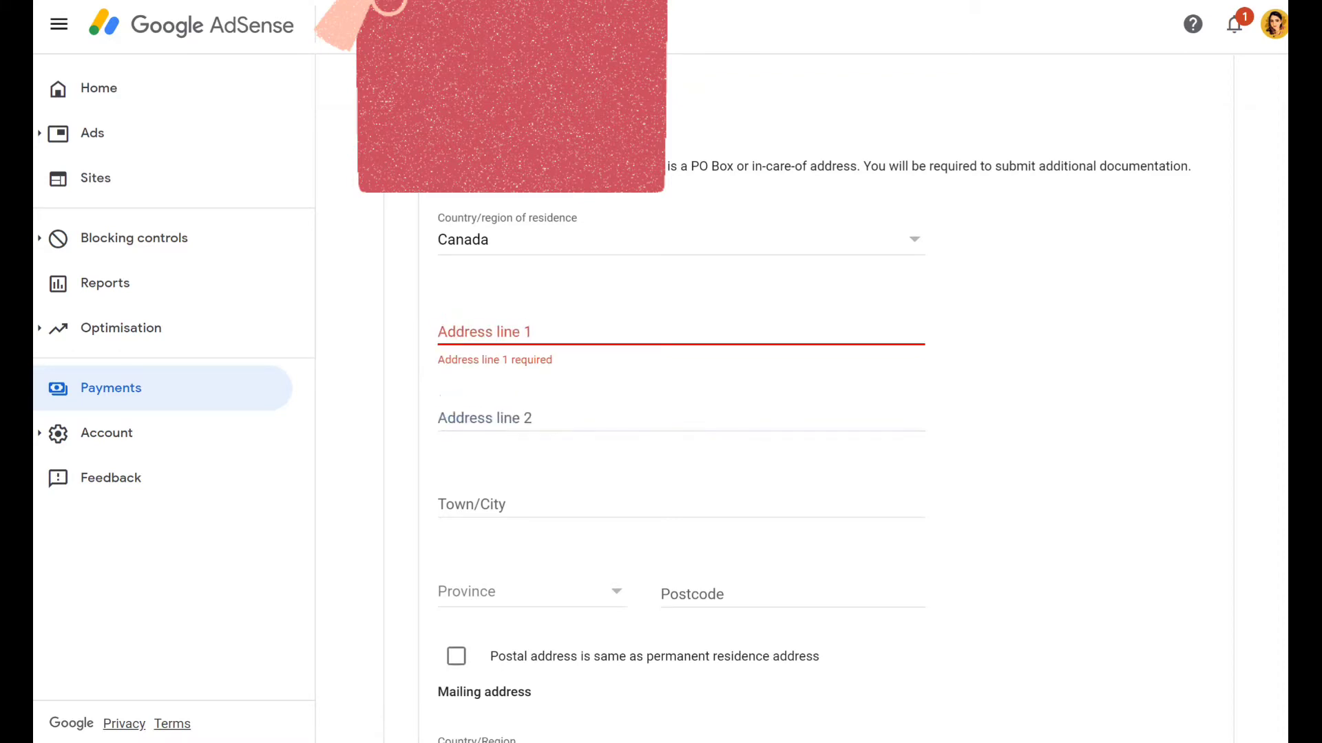
{"action": "scroll", "coordinate": [682, 399], "scroll_direction": "down", "scroll_amount": 2}
{"action": "scroll", "coordinate": [682, 400], "scroll_direction": "down", "scroll_amount": 3}
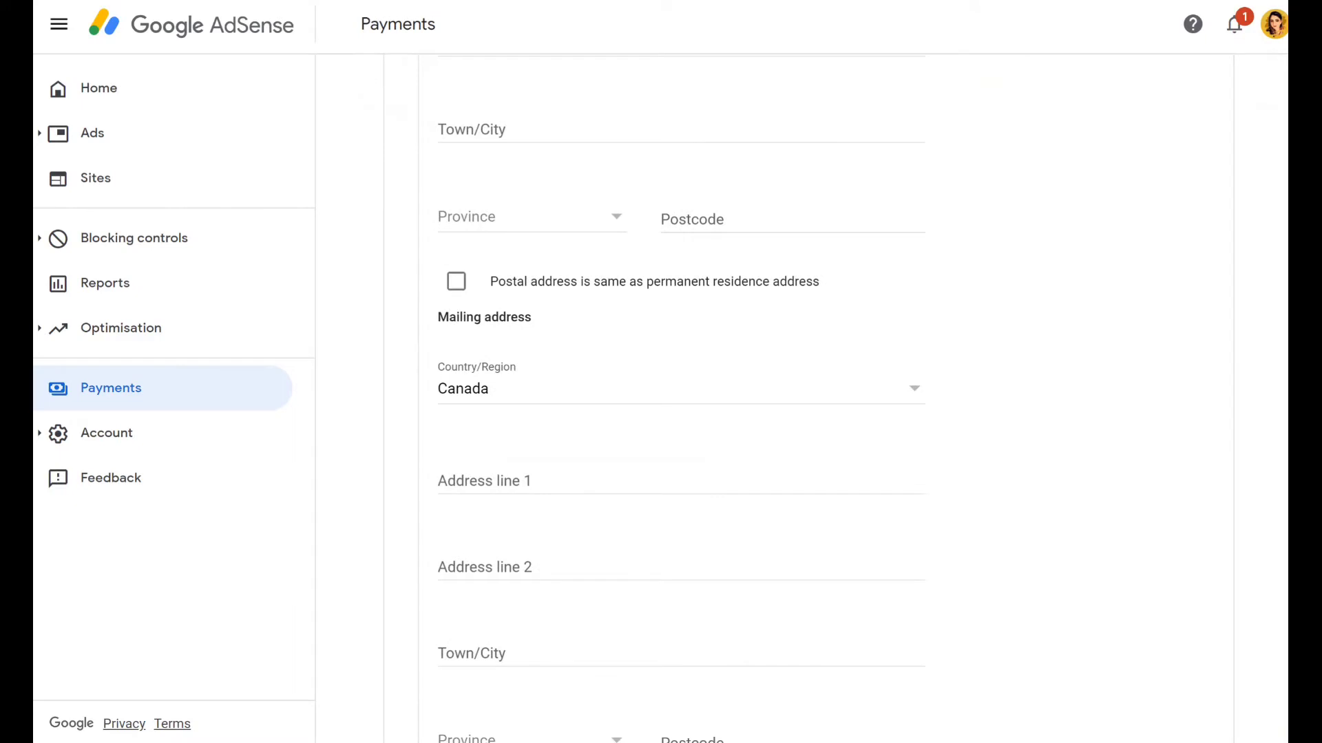
{"action": "scroll", "coordinate": [682, 399], "scroll_direction": "down", "scroll_amount": 2}
{"action": "scroll", "coordinate": [681, 400], "scroll_direction": "down", "scroll_amount": 2}
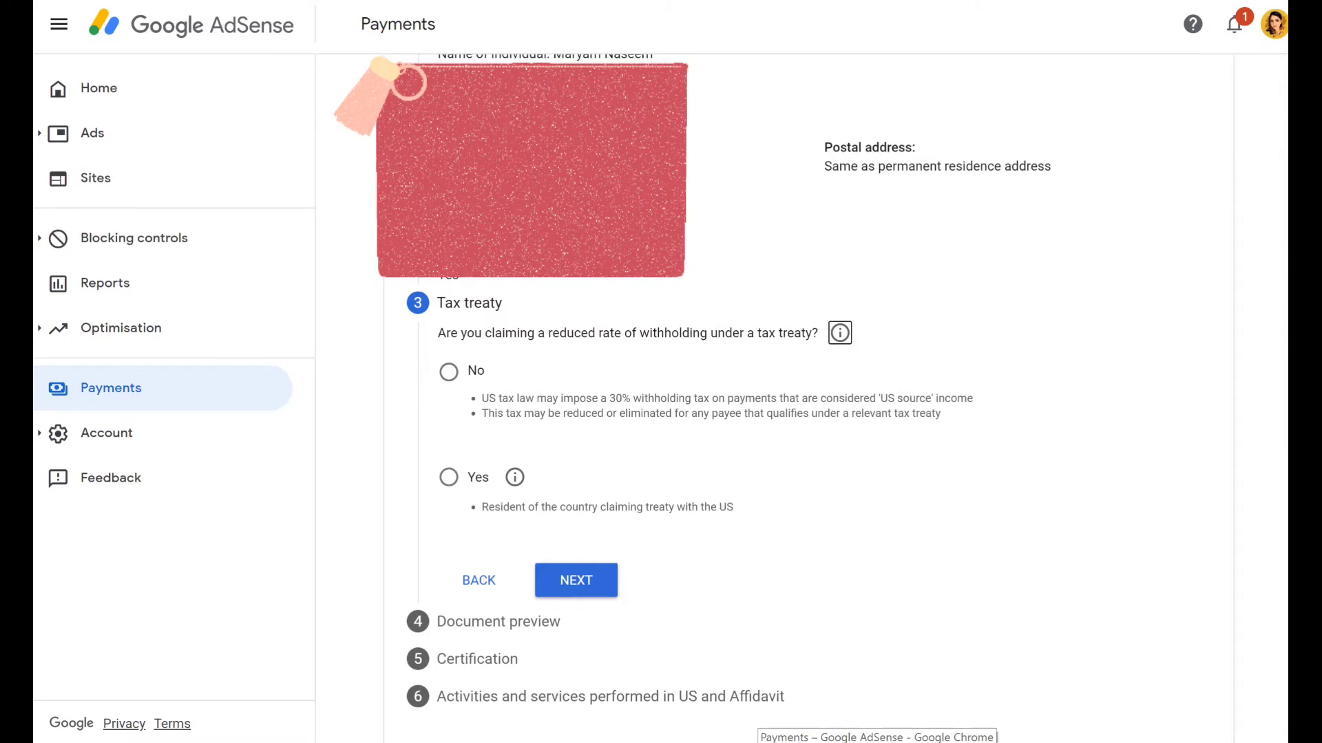
Step: Claim a reduced treaty withholding rate as a resident of treaty country Canada
{"action": "key", "text": "Tab"}
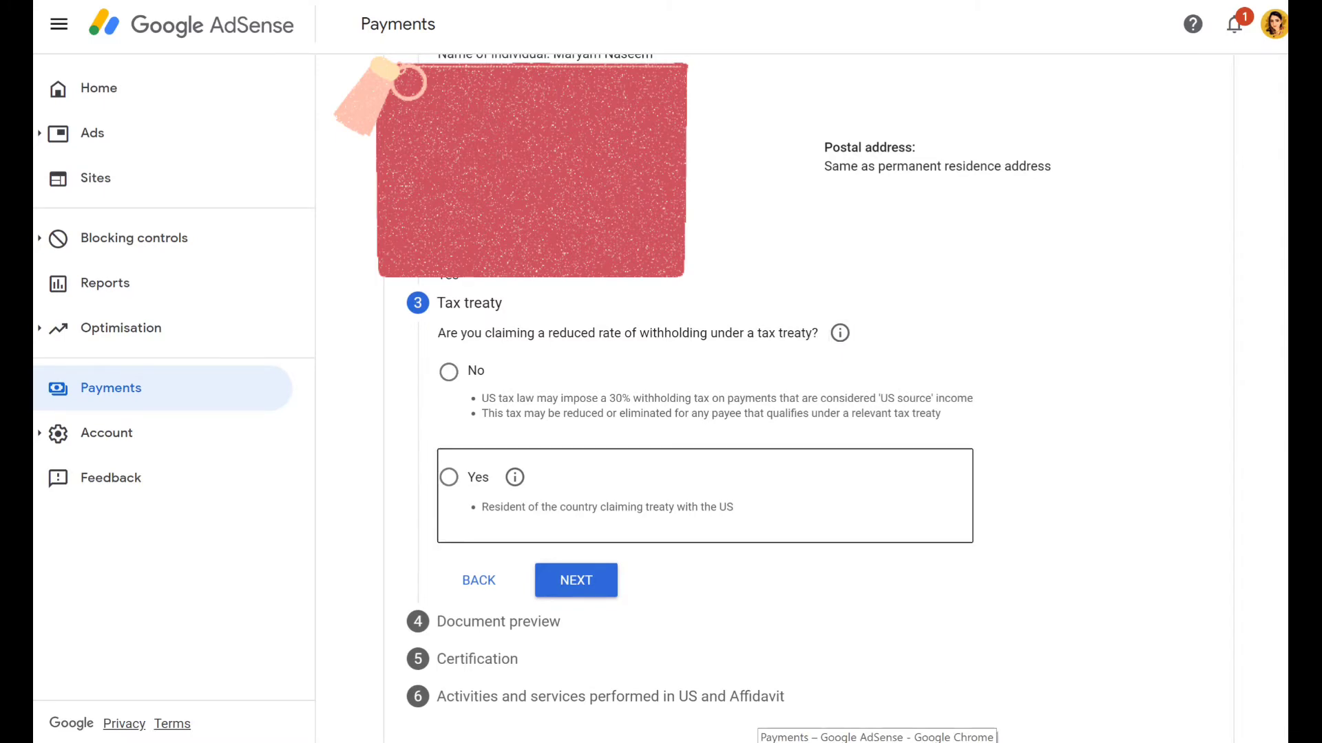
{"action": "key", "text": "space"}
{"action": "scroll", "coordinate": [803, 399], "scroll_direction": "down", "scroll_amount": 2}
{"action": "scroll", "coordinate": [804, 399], "scroll_direction": "down", "scroll_amount": 2}
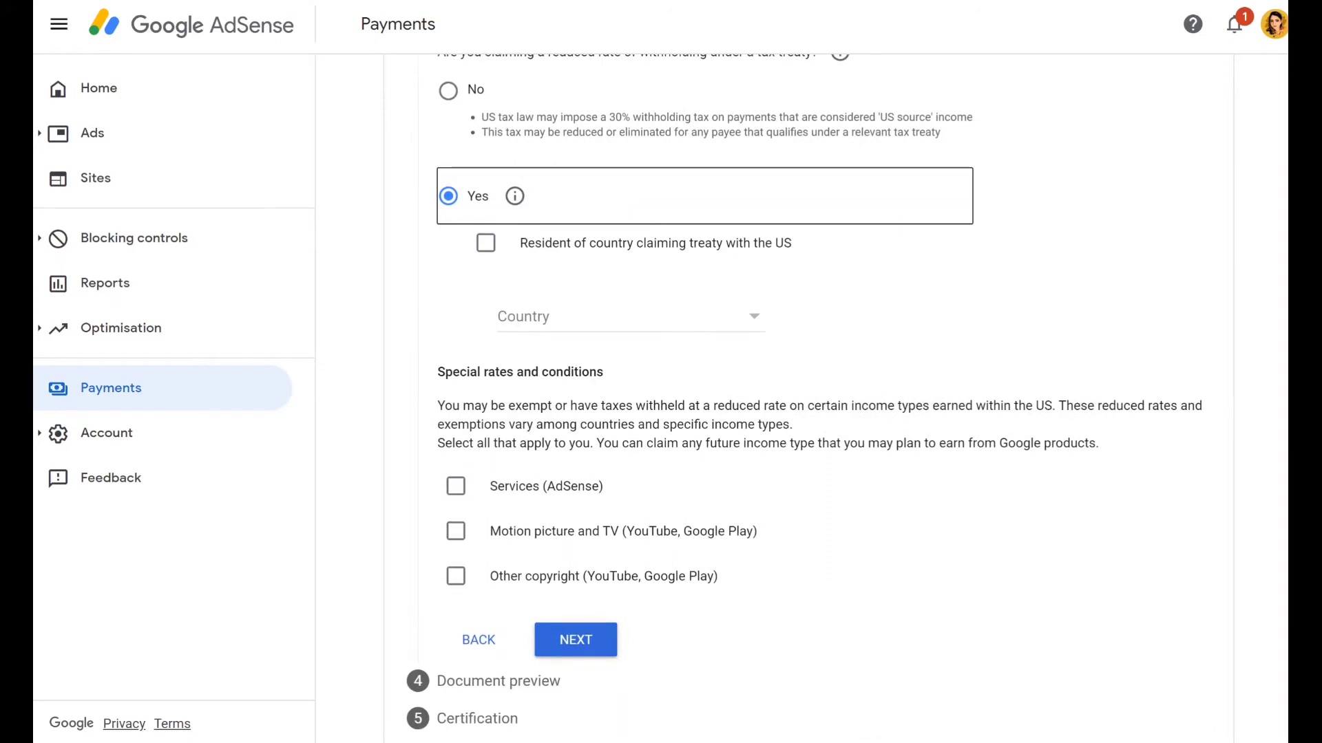
{"action": "key", "text": "Tab"}
{"action": "key", "text": "space"}
{"action": "key", "text": "Tab"}
{"action": "key", "text": "space"}
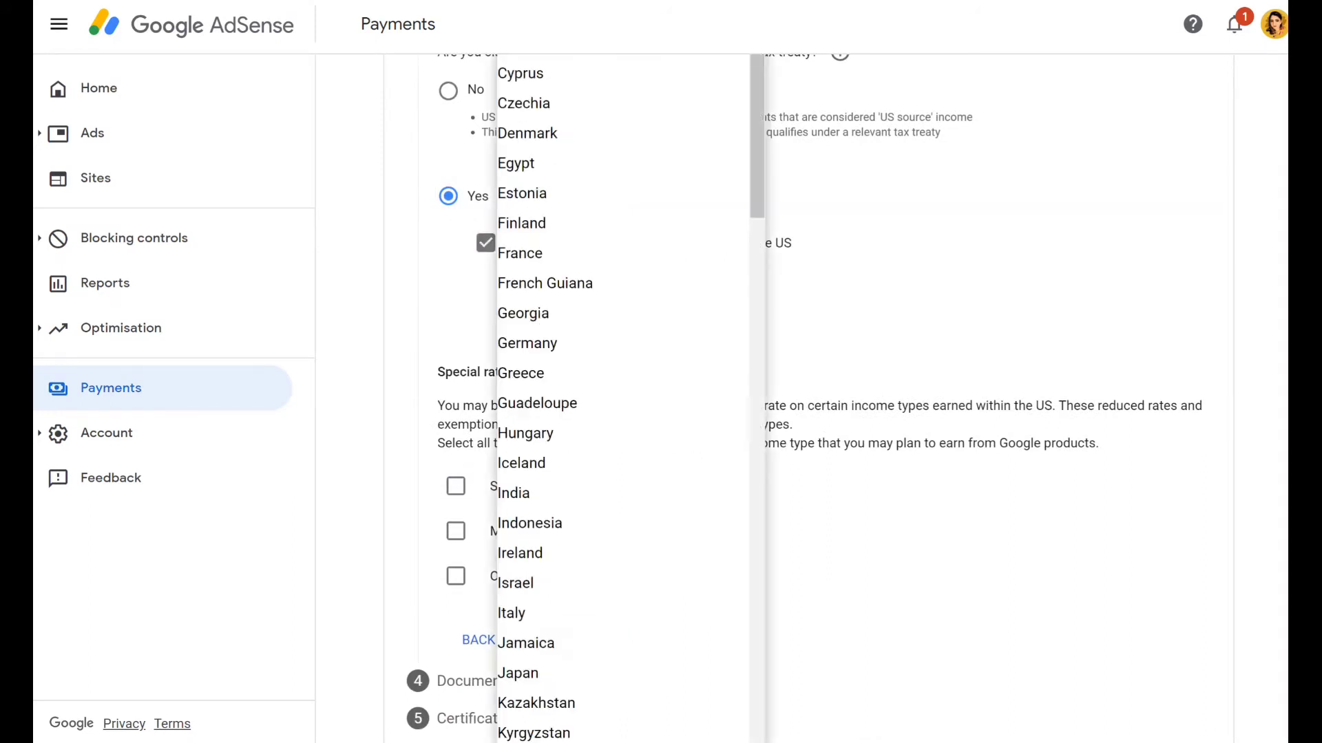
{"action": "key", "text": "Up"}
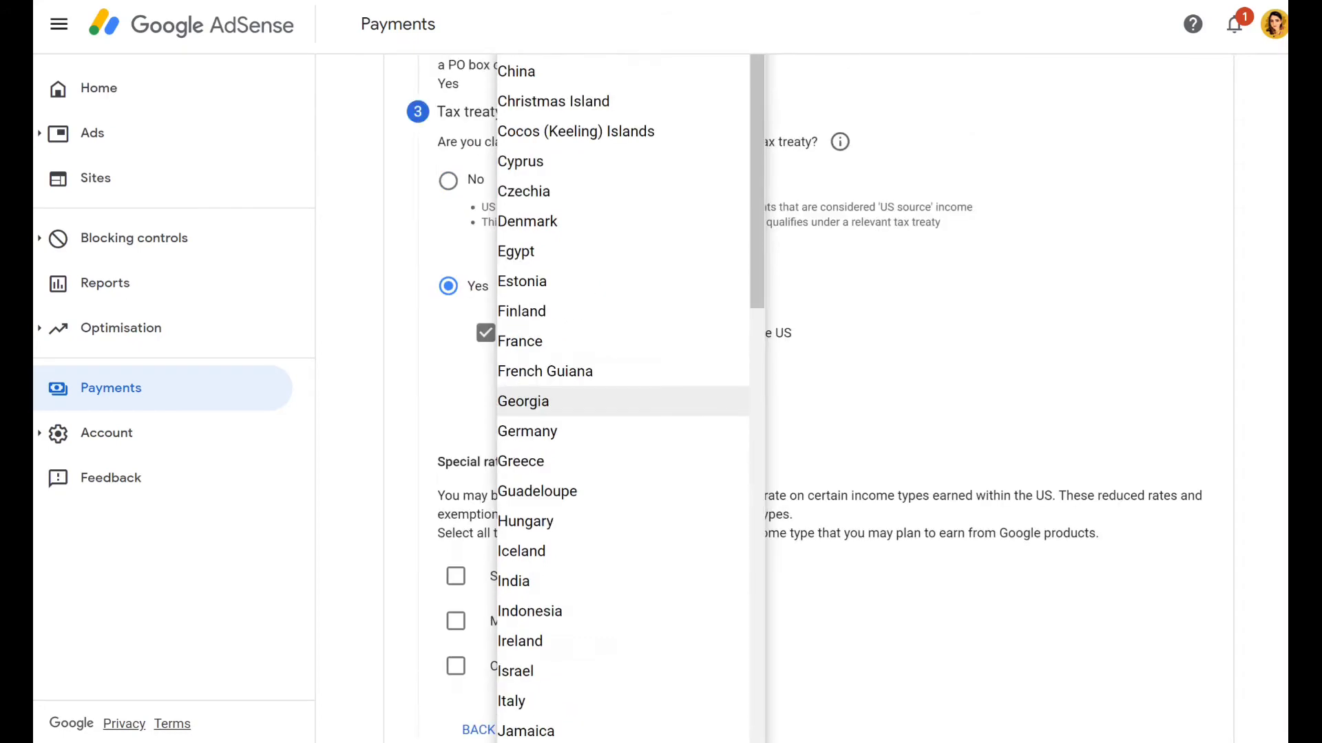
{"action": "key", "text": "Up"}
{"action": "key", "text": "Up"}
{"action": "key", "text": "Up"}
{"action": "key", "text": "Up"}
{"action": "key", "text": "Up"}
{"action": "key", "text": "Up"}
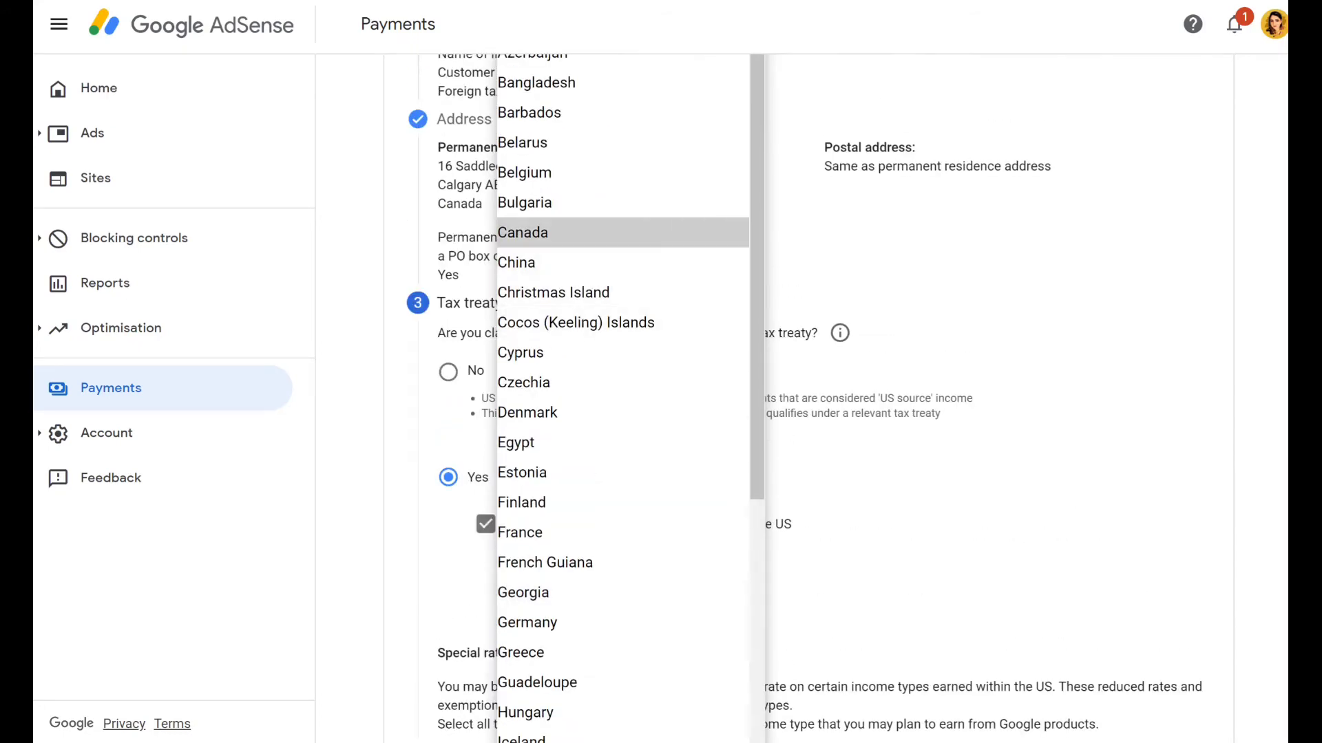
{"action": "key", "text": "Return"}
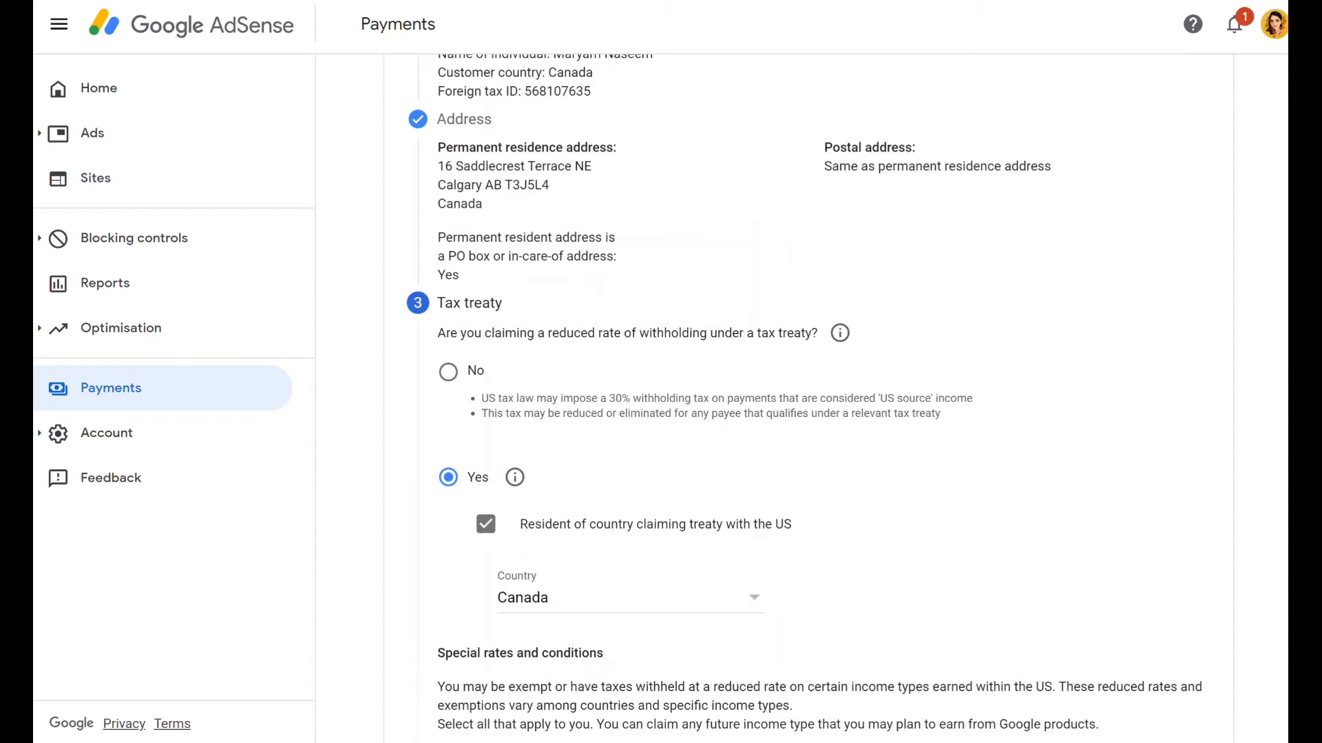
Step: Claim Services income under Article 7 paragraph 1 at 0% withholding, with reason confirmed
{"action": "scroll", "coordinate": [804, 399], "scroll_direction": "down", "scroll_amount": 4}
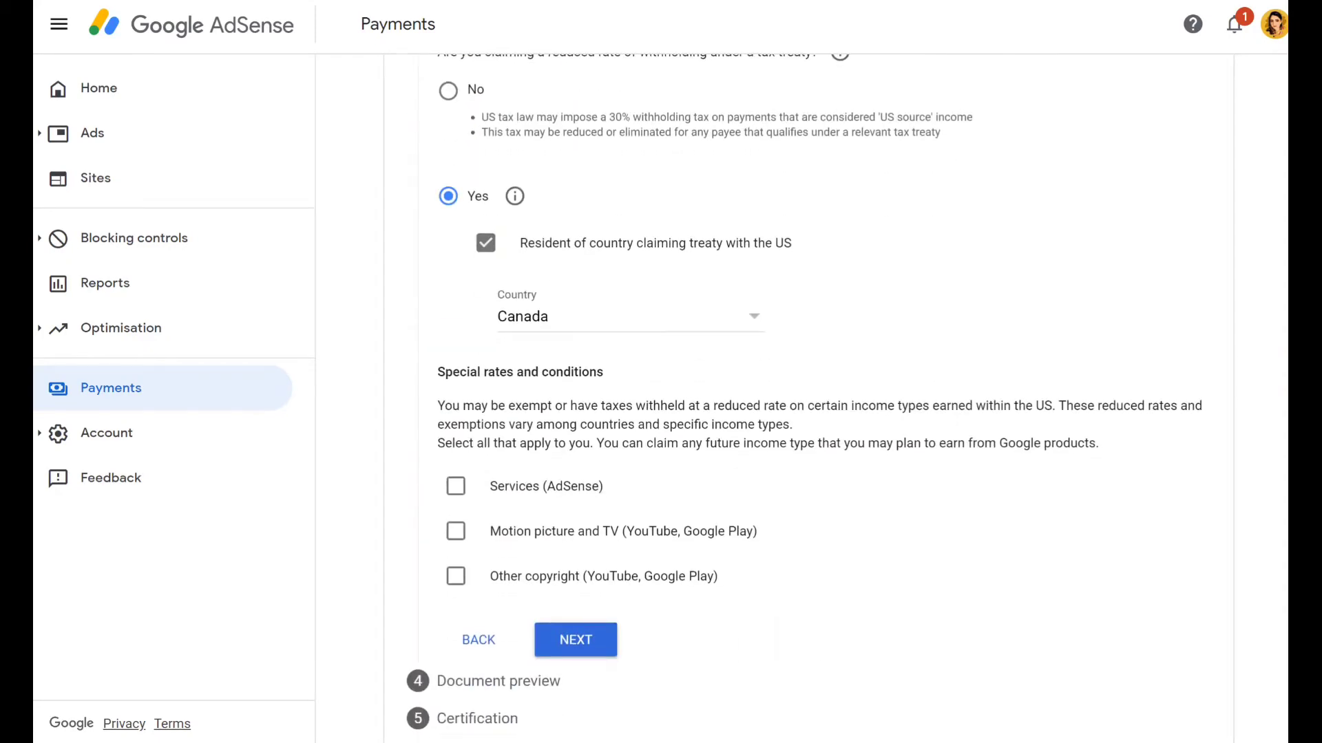
{"action": "left_click", "coordinate": [455, 487]}
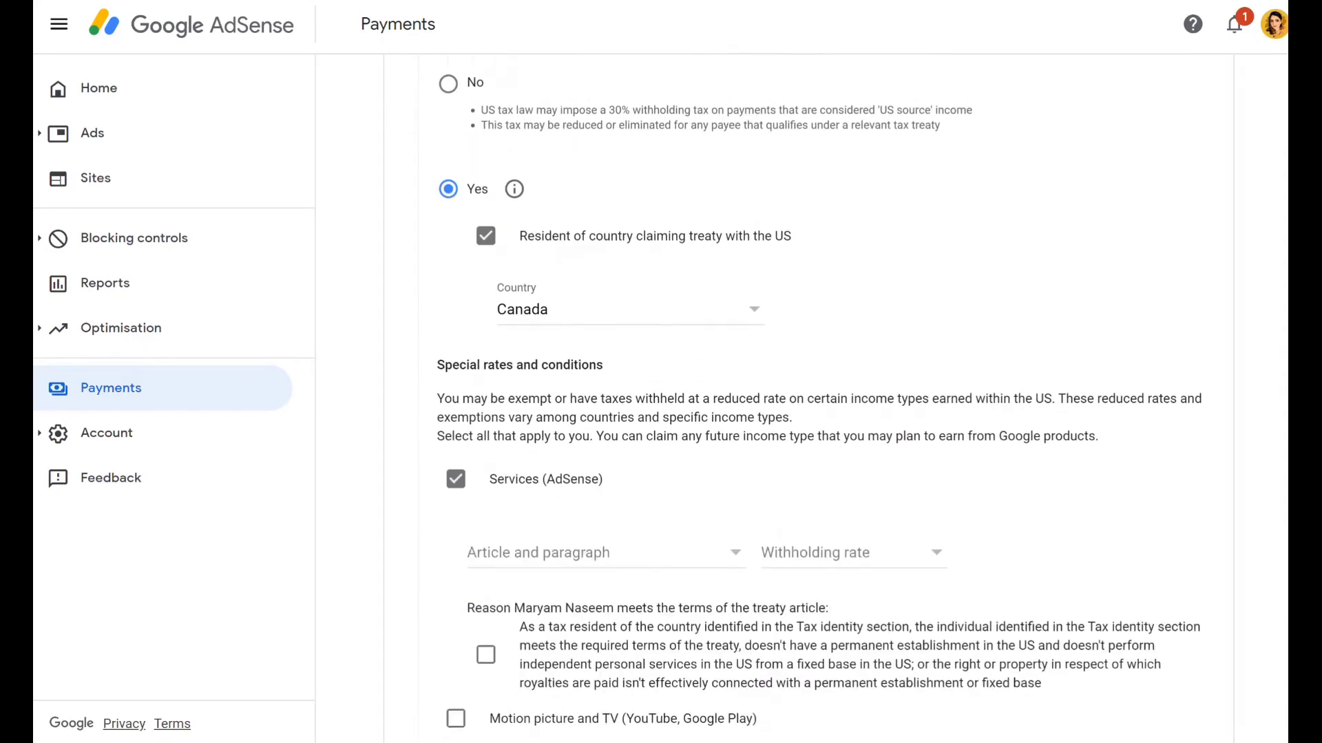
{"action": "scroll", "coordinate": [804, 398], "scroll_direction": "down", "scroll_amount": 3}
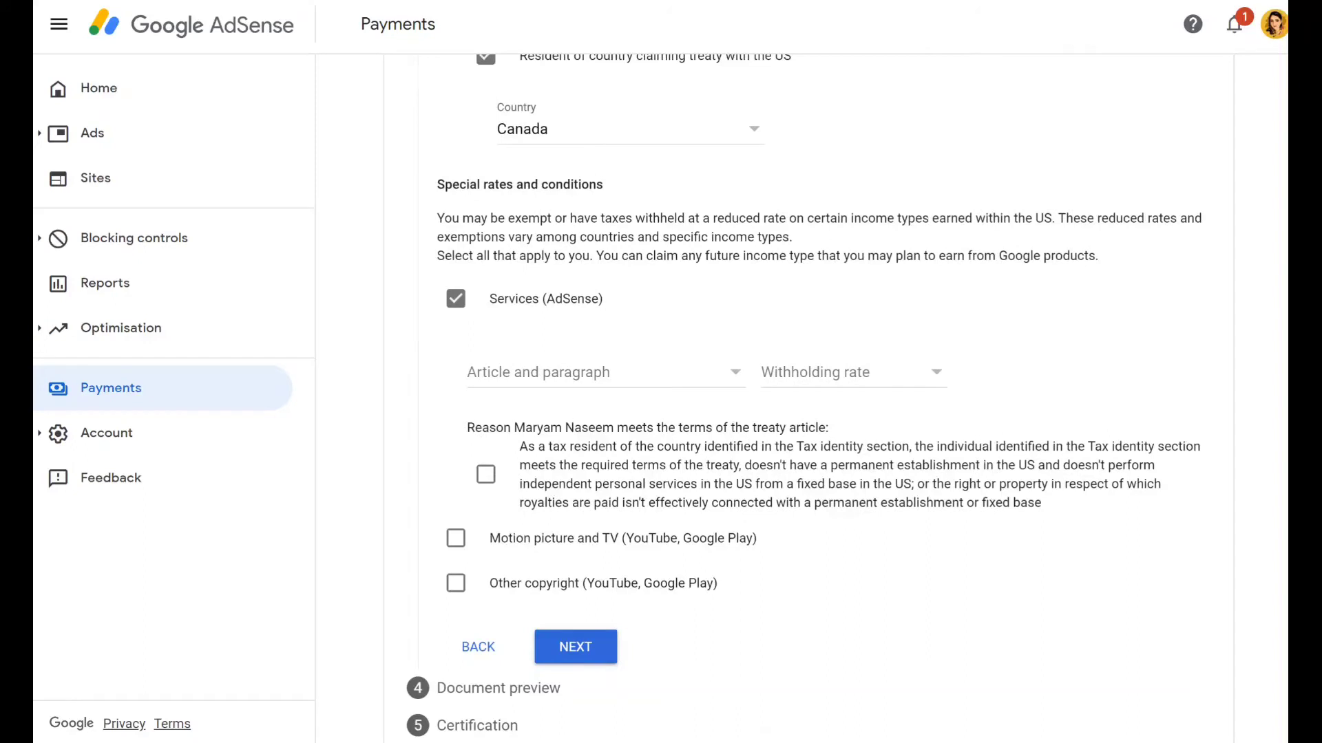
{"action": "key", "text": "Return"}
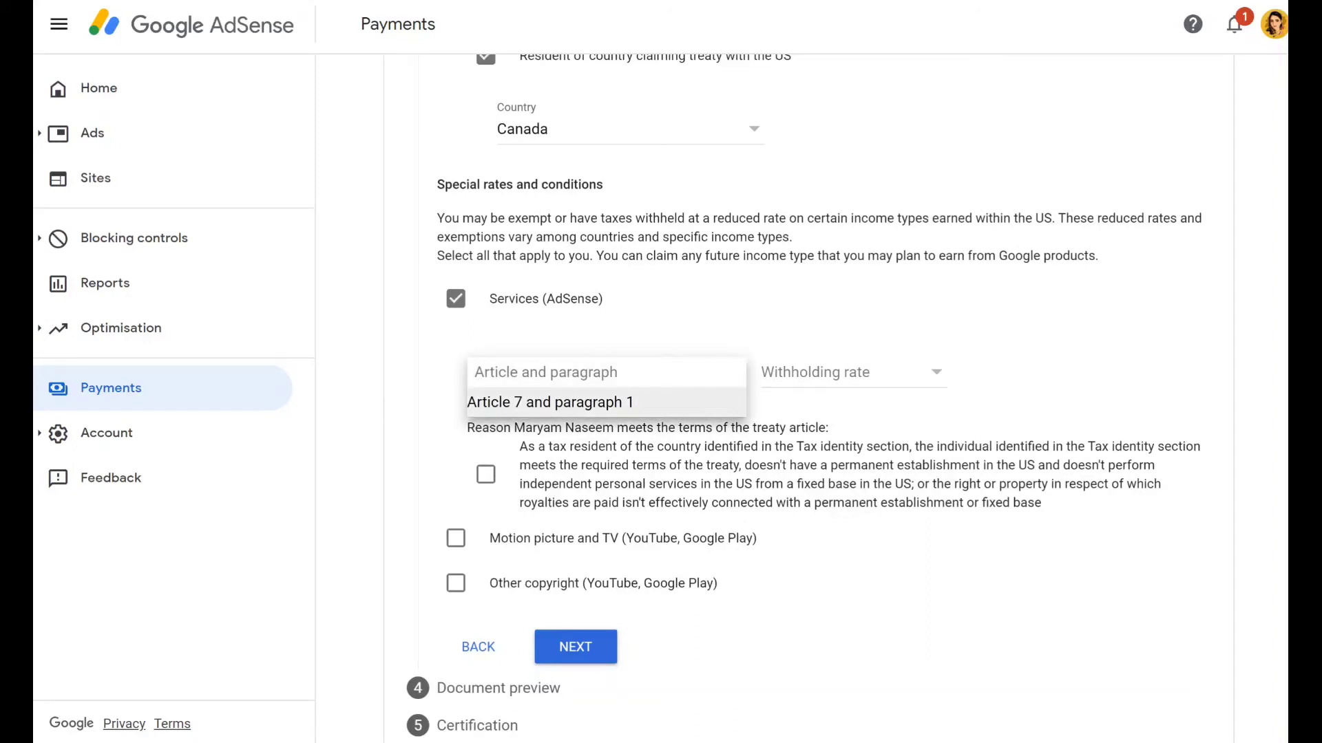
{"action": "key", "text": "Return"}
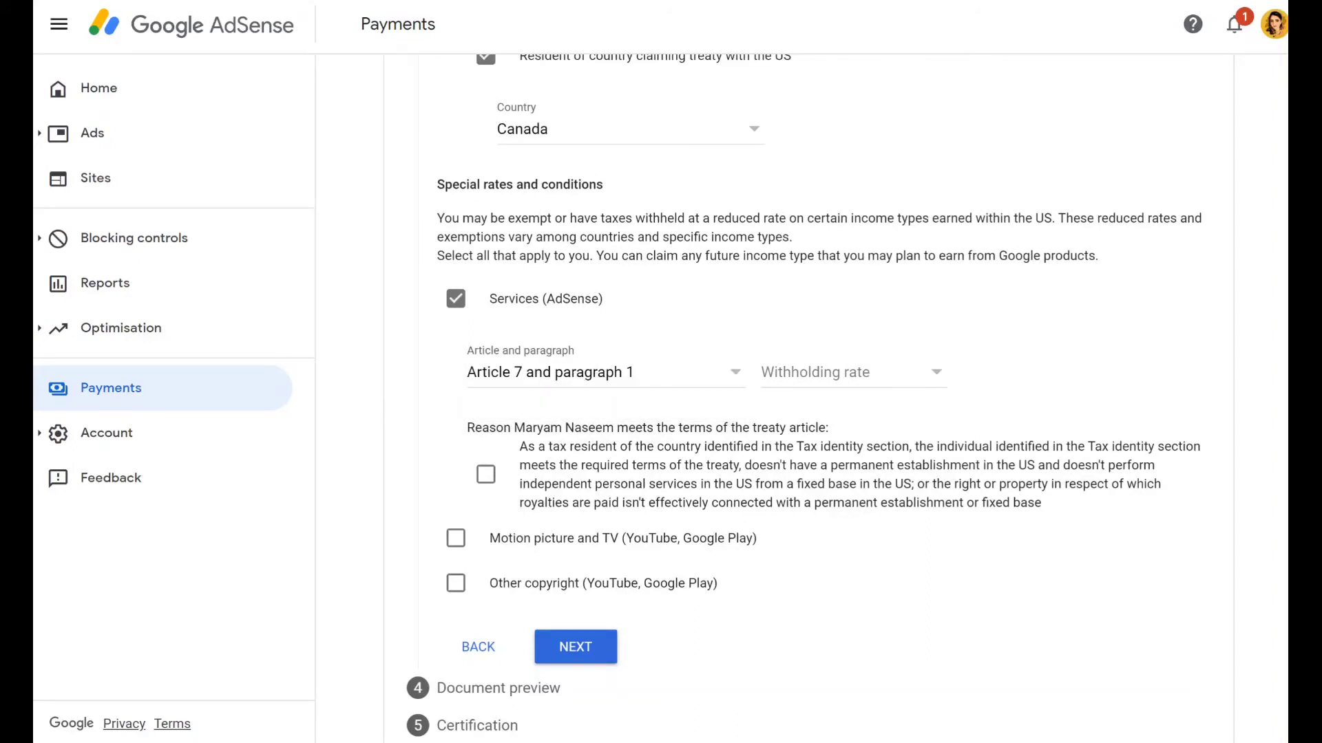
{"action": "key", "text": "Tab"}
{"action": "key", "text": "Return"}
{"action": "key", "text": "Down"}
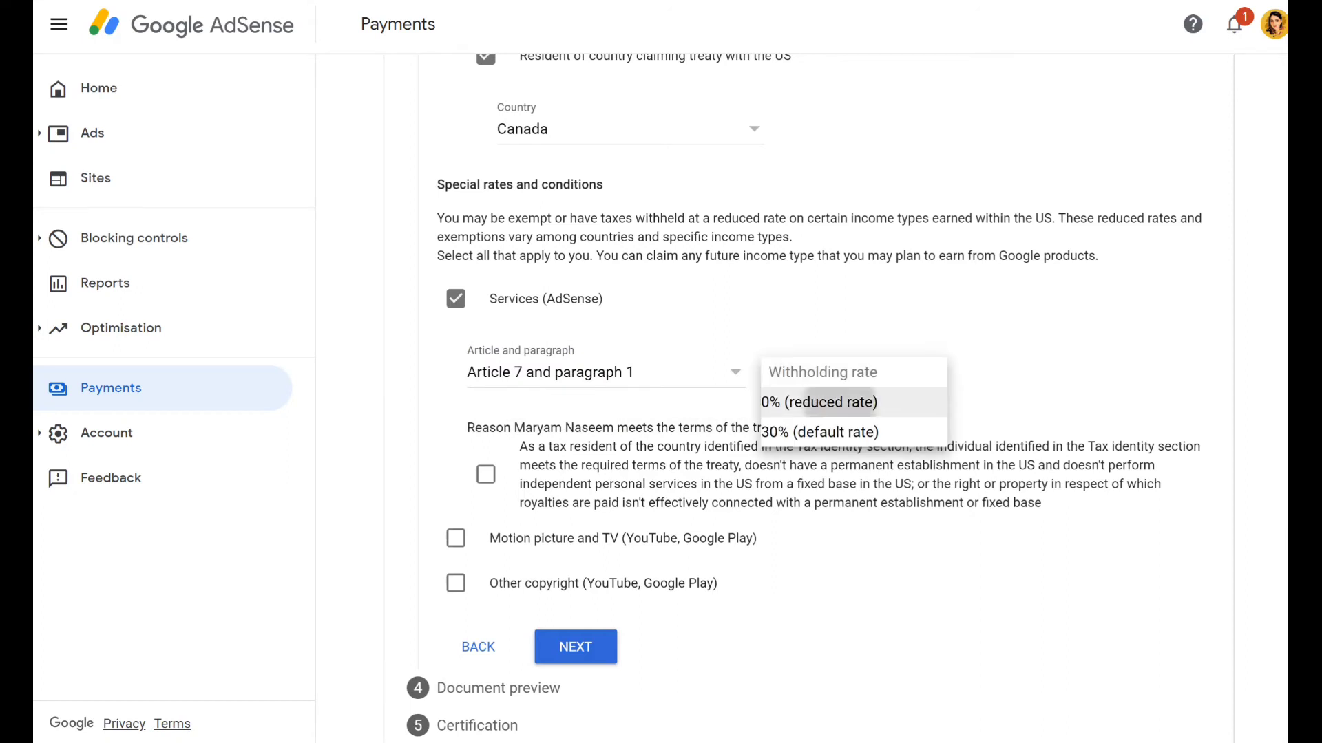
{"action": "key", "text": "Return"}
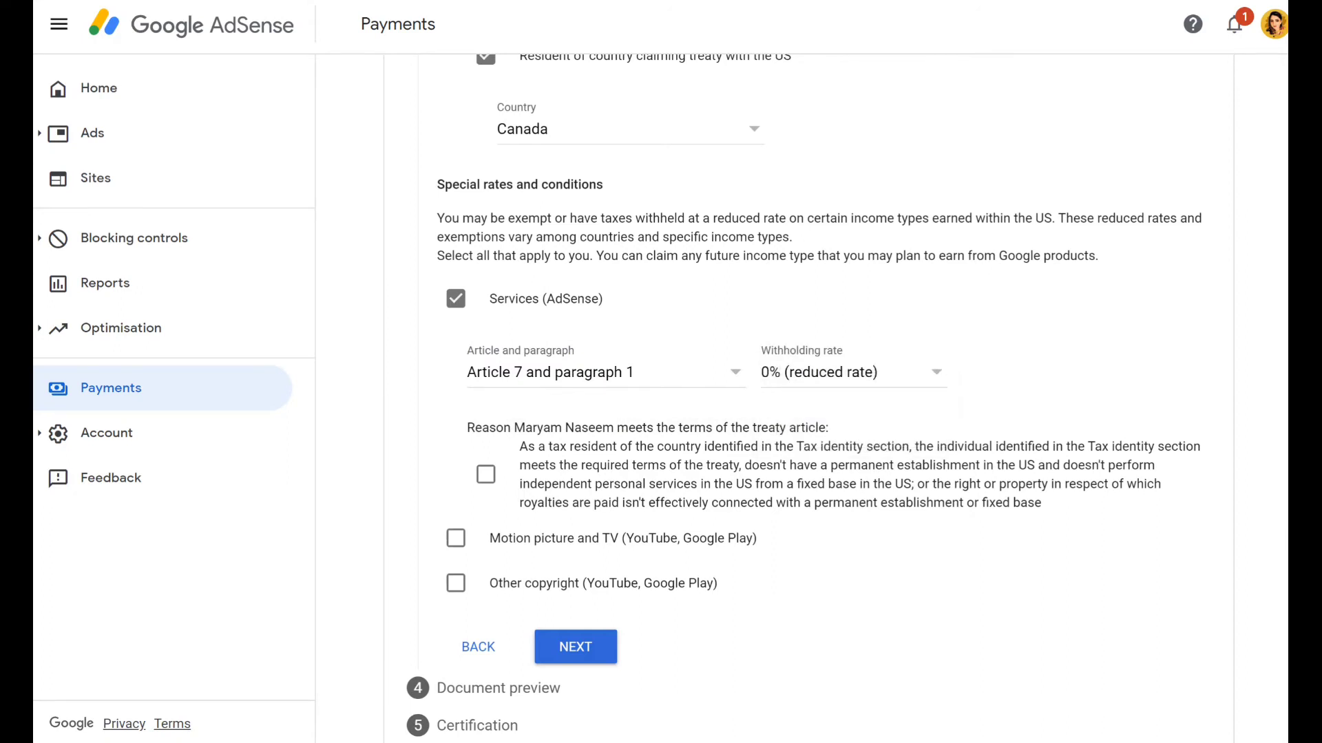
{"action": "key", "text": "Tab"}
{"action": "key", "text": "space"}
{"action": "scroll", "coordinate": [809, 400], "scroll_direction": "down", "scroll_amount": 1}
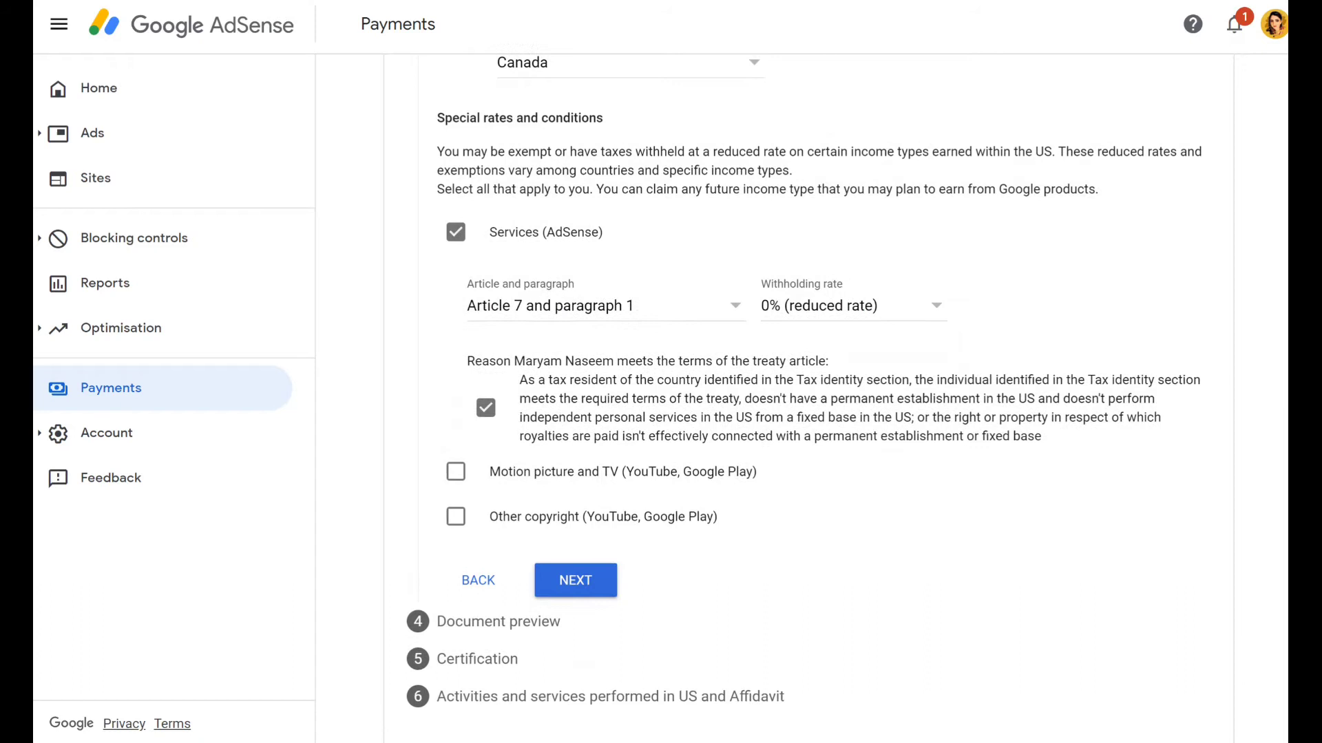
Step: Claim Motion picture and TV income under Article 12 paragraph 2 at 10%, with reason confirmed
{"action": "key", "text": "Tab"}
{"action": "key", "text": "space"}
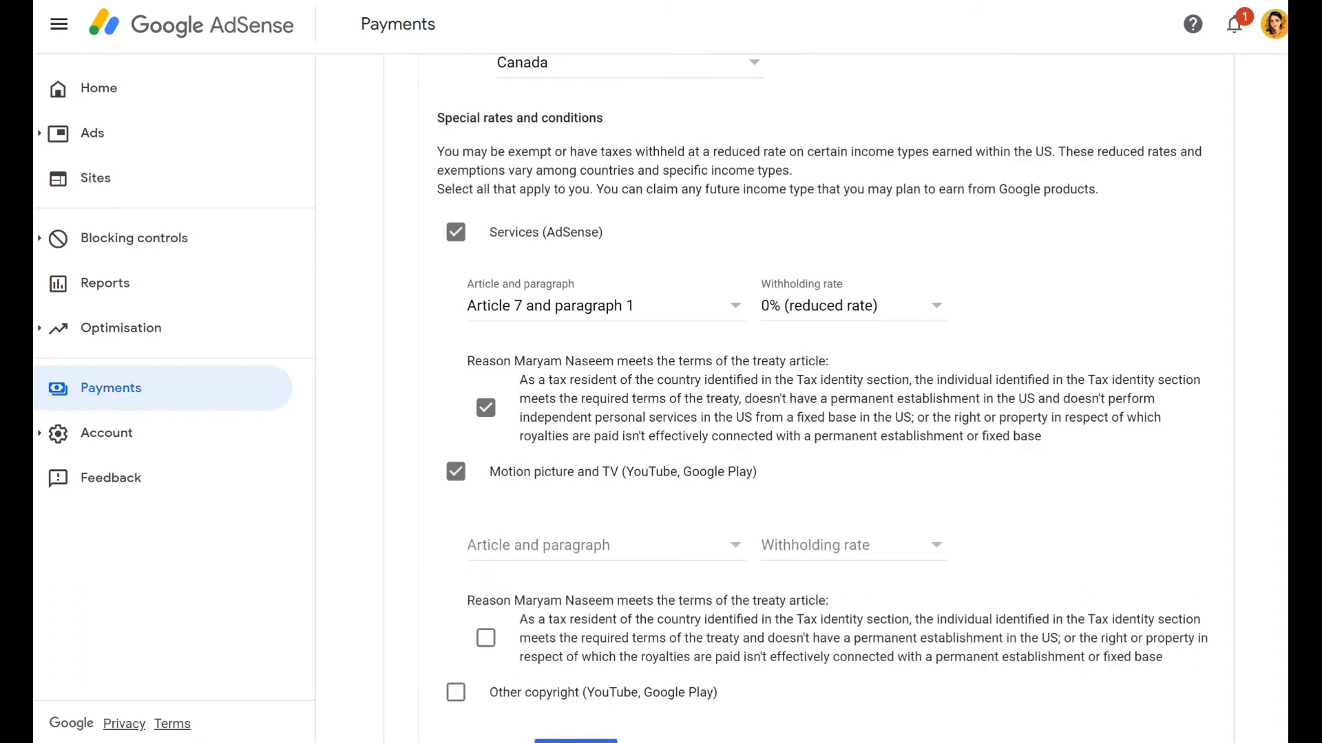
{"action": "key", "text": "Tab"}
{"action": "key", "text": "space"}
{"action": "key", "text": "Down"}
{"action": "key", "text": "Return"}
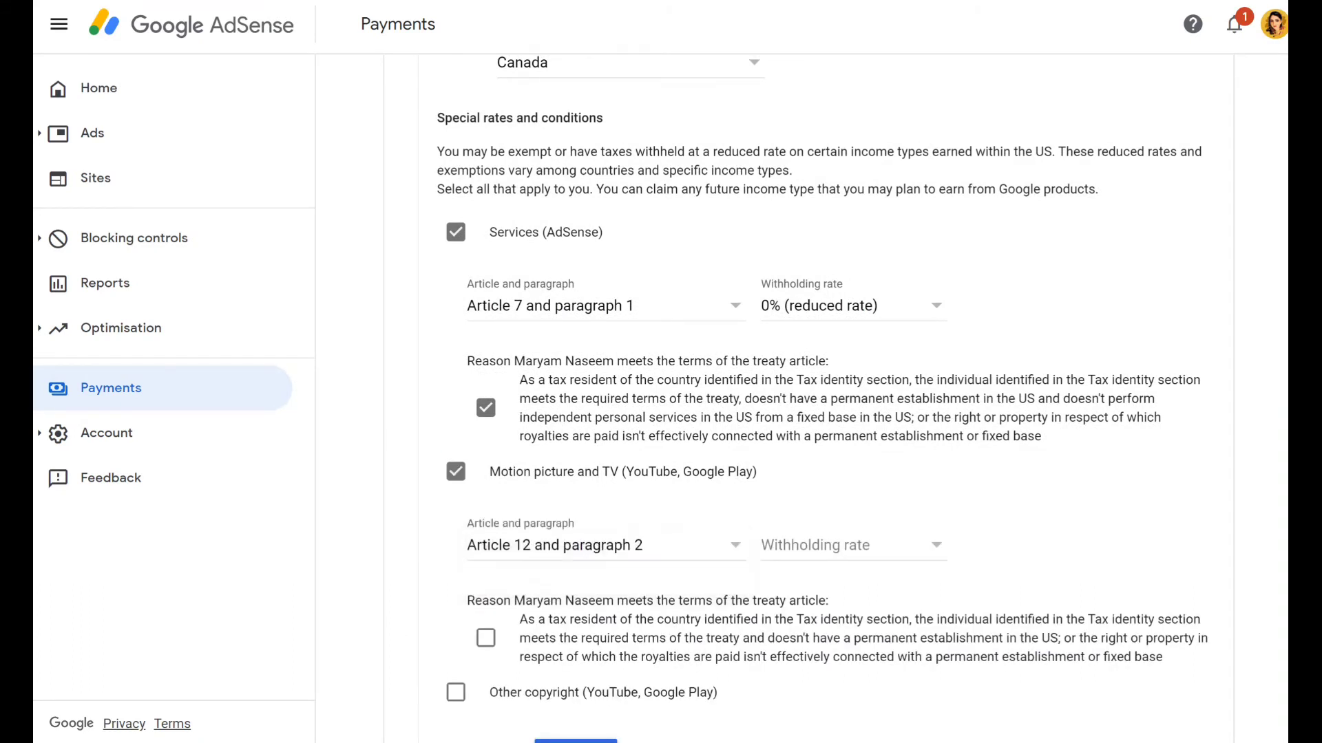
{"action": "key", "text": "Tab"}
{"action": "key", "text": "space"}
{"action": "key", "text": "Return"}
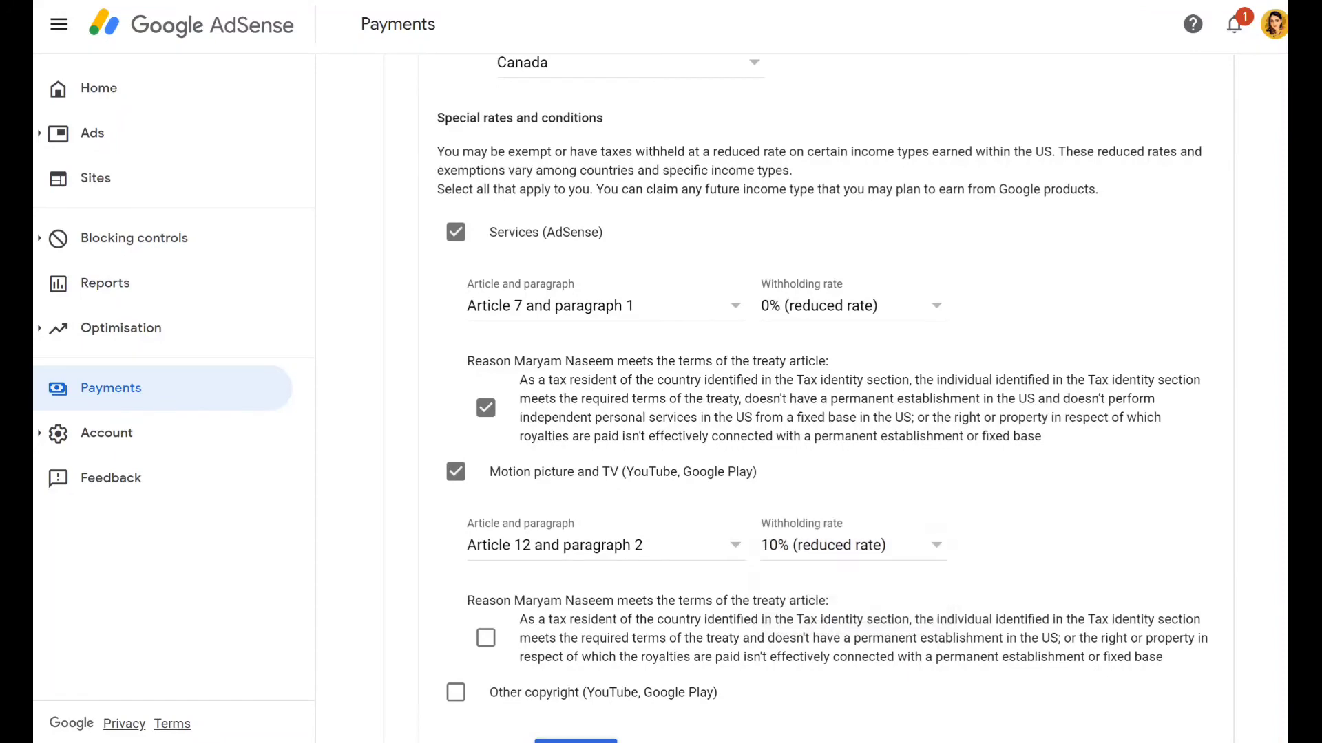
{"action": "scroll", "coordinate": [688, 414], "scroll_direction": "down", "scroll_amount": 3}
{"action": "key", "text": "Tab"}
{"action": "key", "text": "space"}
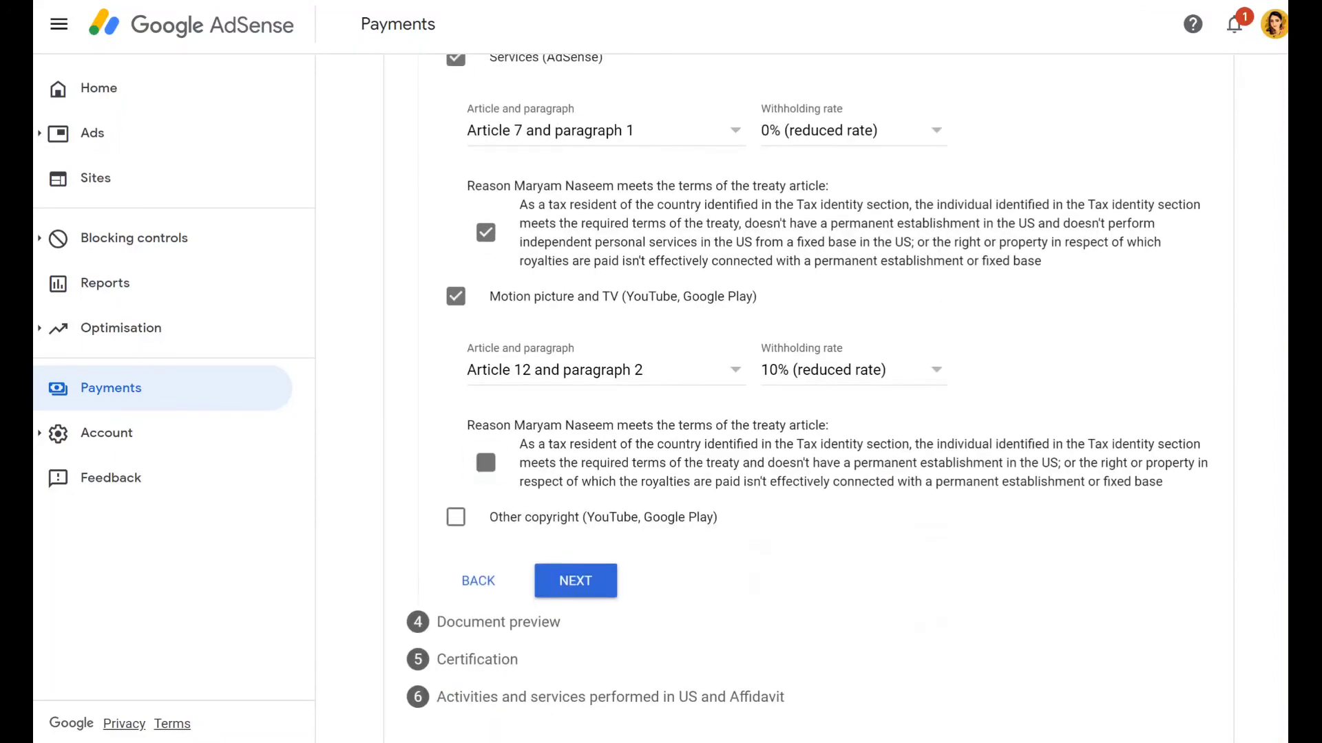
Step: Claim Other copyright income under Article 12 paragraph 3 at 0%, confirm its reason, and continue
{"action": "key", "text": "Tab"}
{"action": "key", "text": "space"}
{"action": "key", "text": "Tab"}
{"action": "key", "text": "space"}
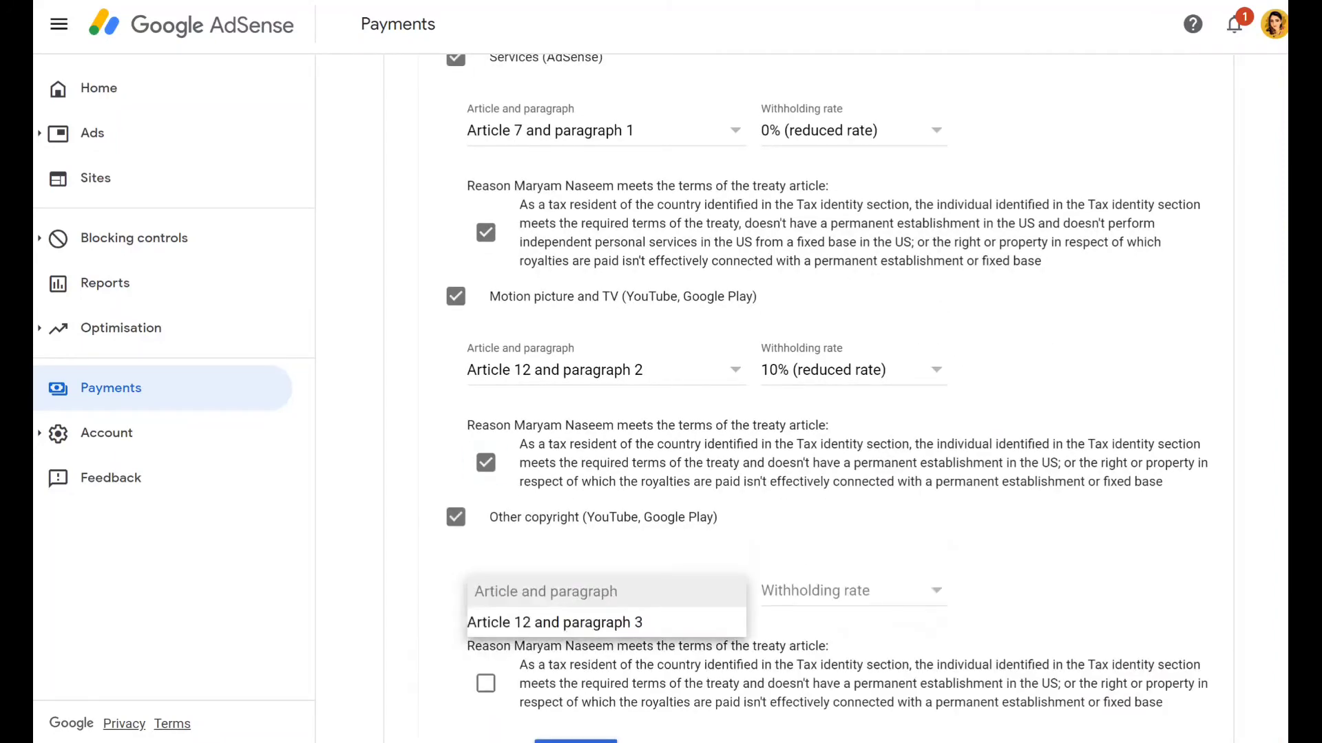
{"action": "key", "text": "Down"}
{"action": "key", "text": "Return"}
{"action": "key", "text": "Tab"}
{"action": "key", "text": "space"}
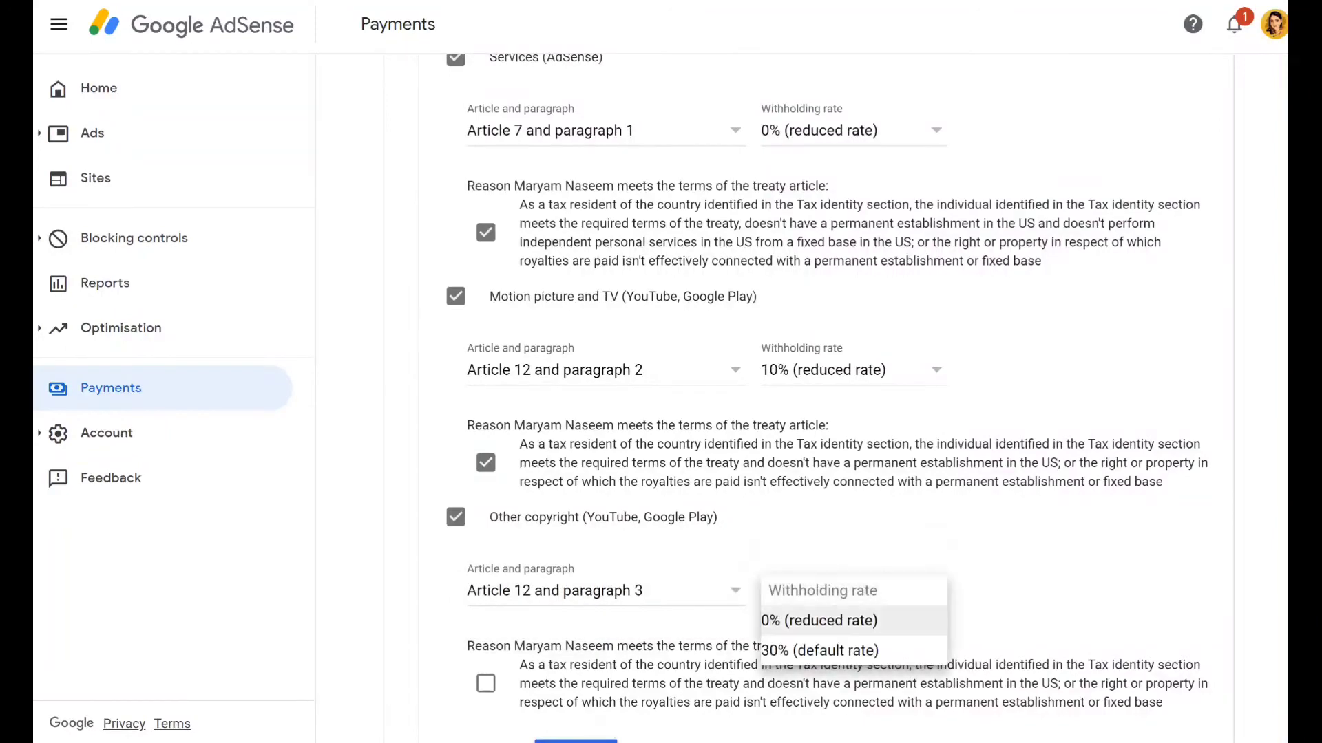
{"action": "key", "text": "Return"}
{"action": "scroll", "coordinate": [827, 400], "scroll_direction": "down", "scroll_amount": 3}
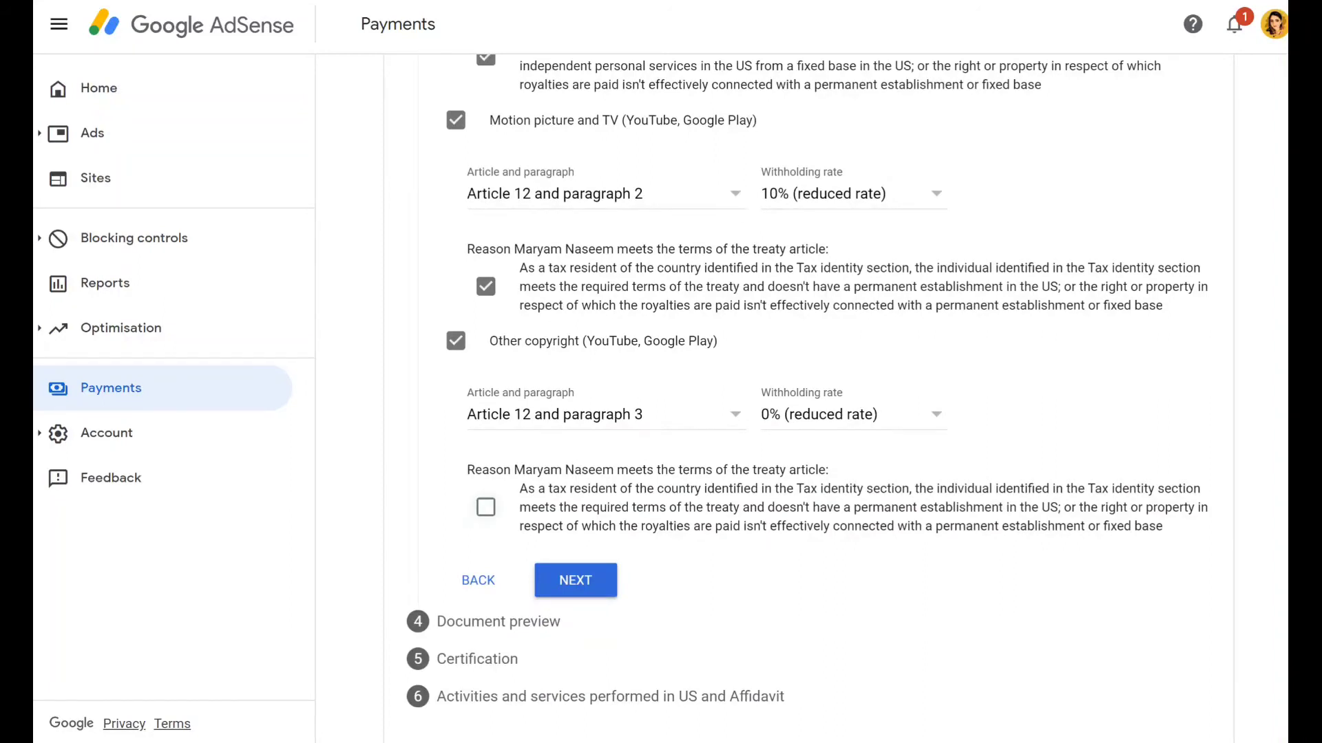
{"action": "key", "text": "space"}
{"action": "key", "text": "Return"}
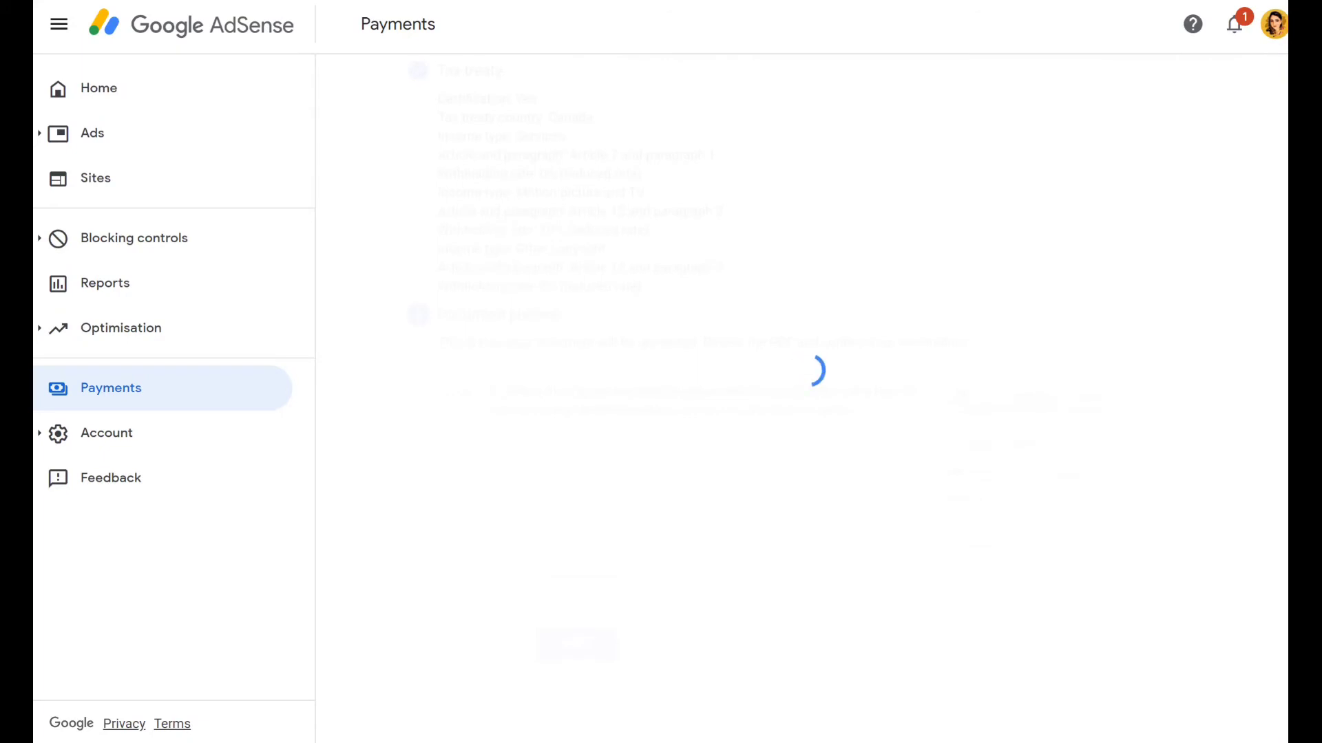
Step: Tick the 'I confirm that I have reviewed' box in Document preview and proceed
{"action": "scroll", "coordinate": [757, 400], "scroll_direction": "down", "scroll_amount": 1}
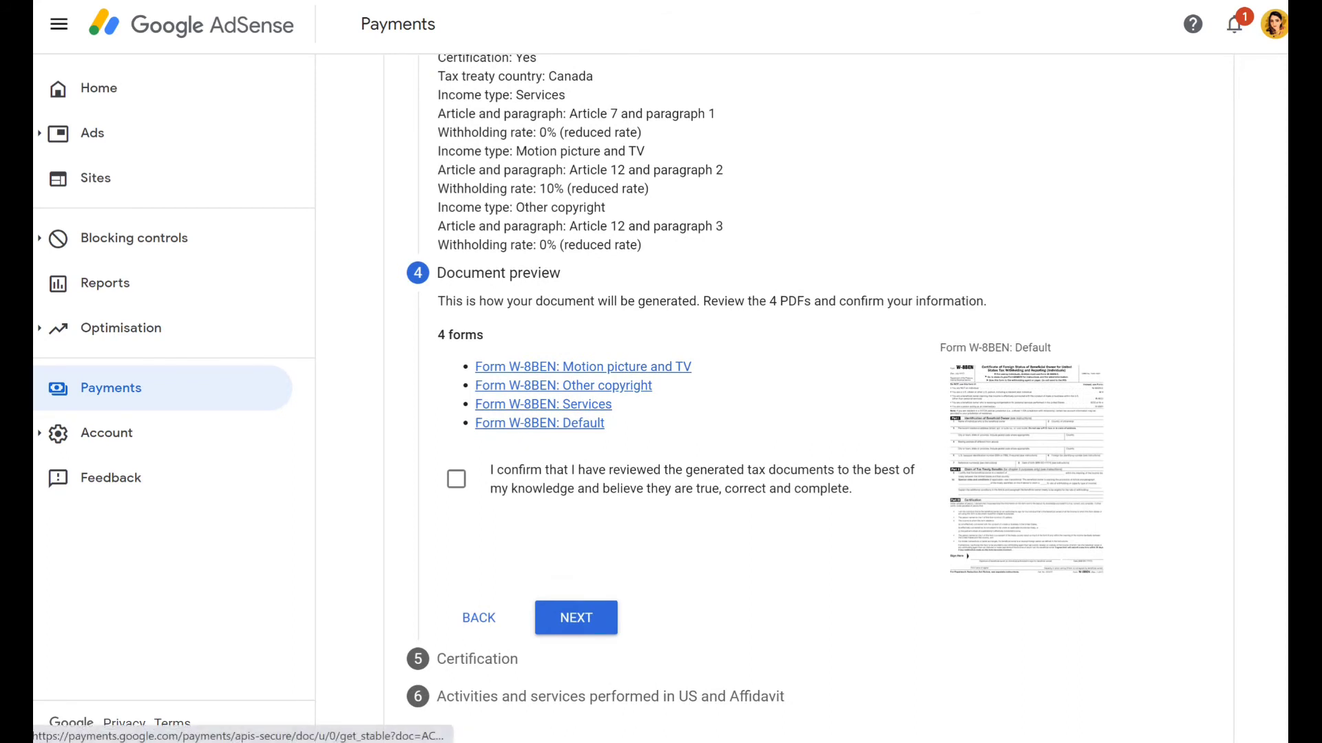
{"action": "left_click", "coordinate": [457, 480]}
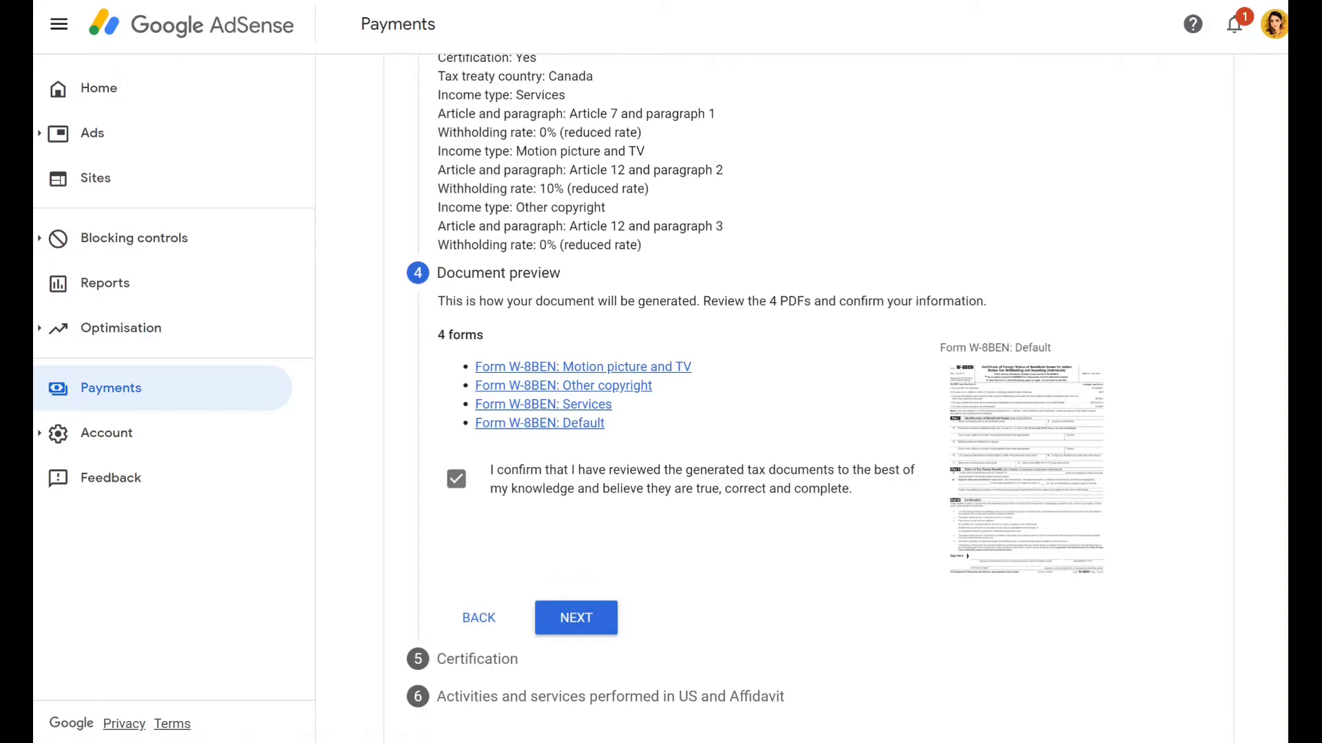
{"action": "left_click", "coordinate": [576, 618]}
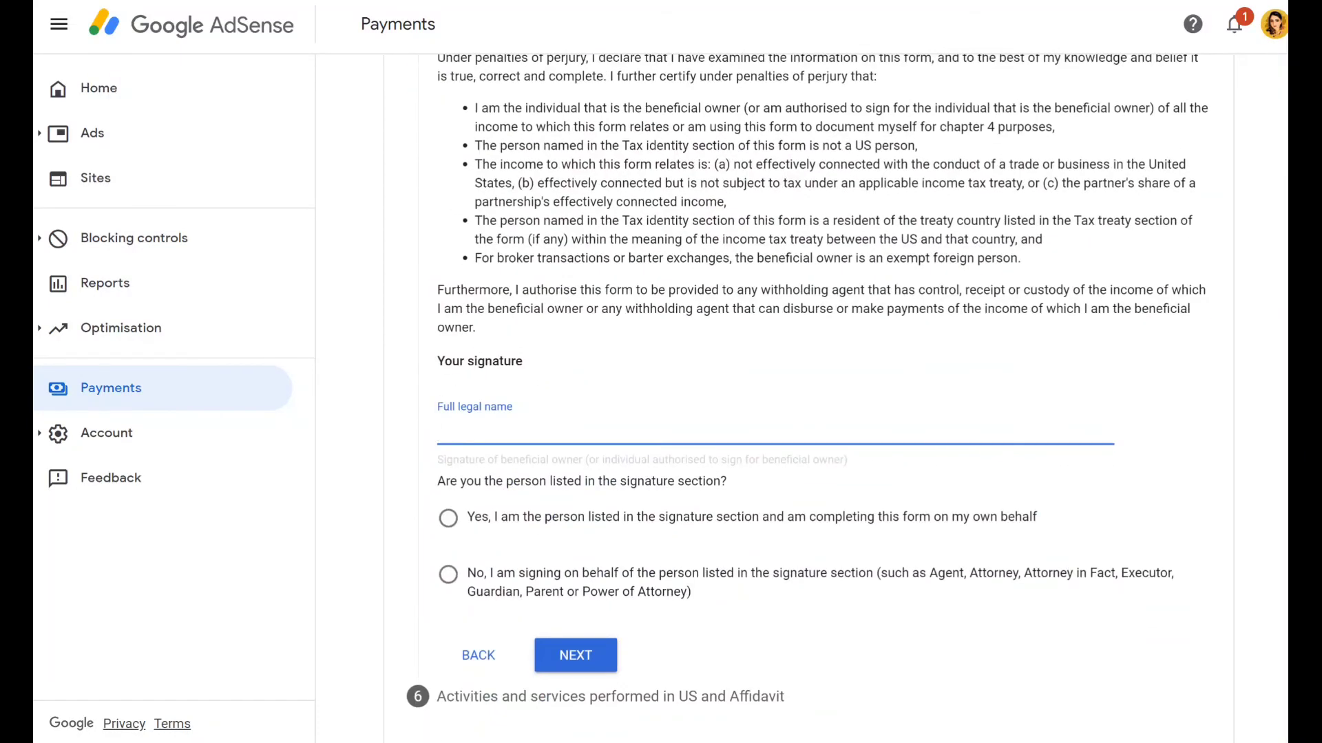
{"action": "type", "text": "Mar"}
{"action": "type", "text": "yan"}
{"action": "key", "text": "BackSpace"}
{"action": "type", "text": "m Naseem"}
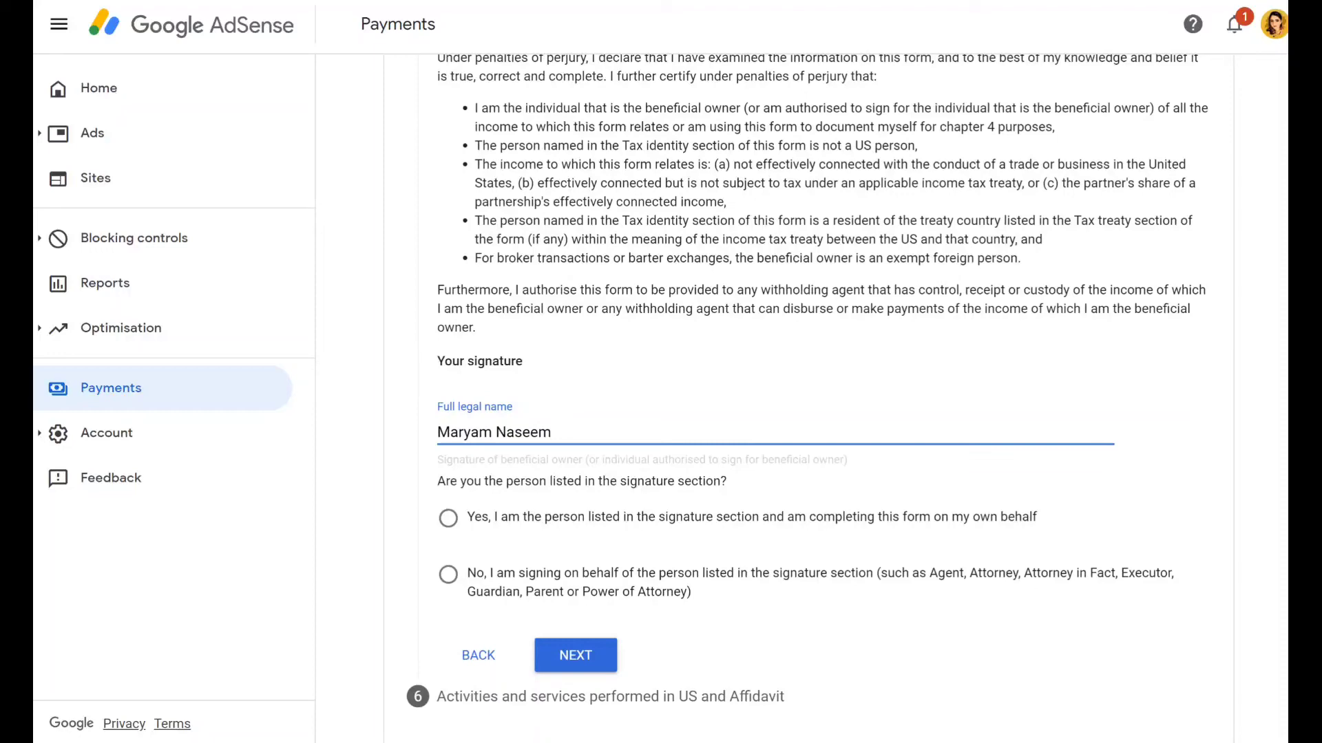
{"action": "key", "text": "Tab"}
{"action": "key", "text": "space"}
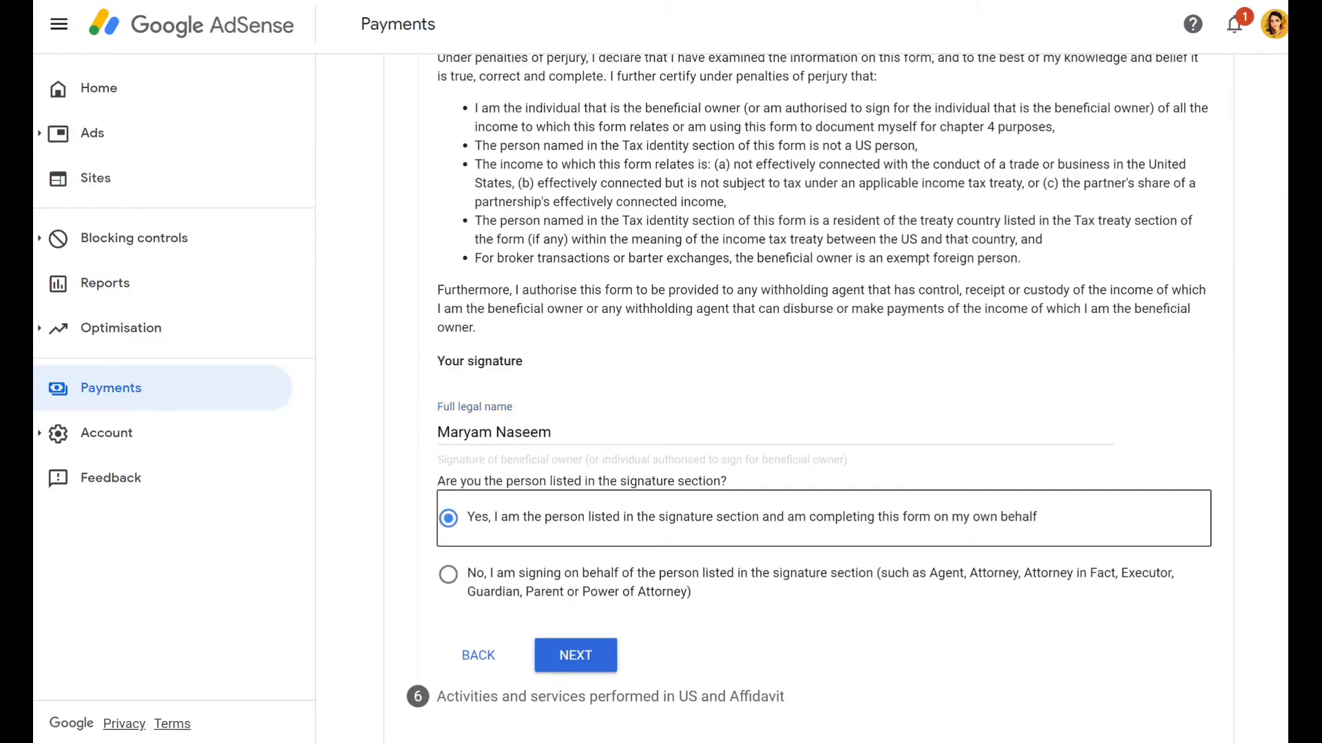
{"action": "key", "text": "Tab"}
{"action": "key", "text": "Tab"}
{"action": "key", "text": "Return"}
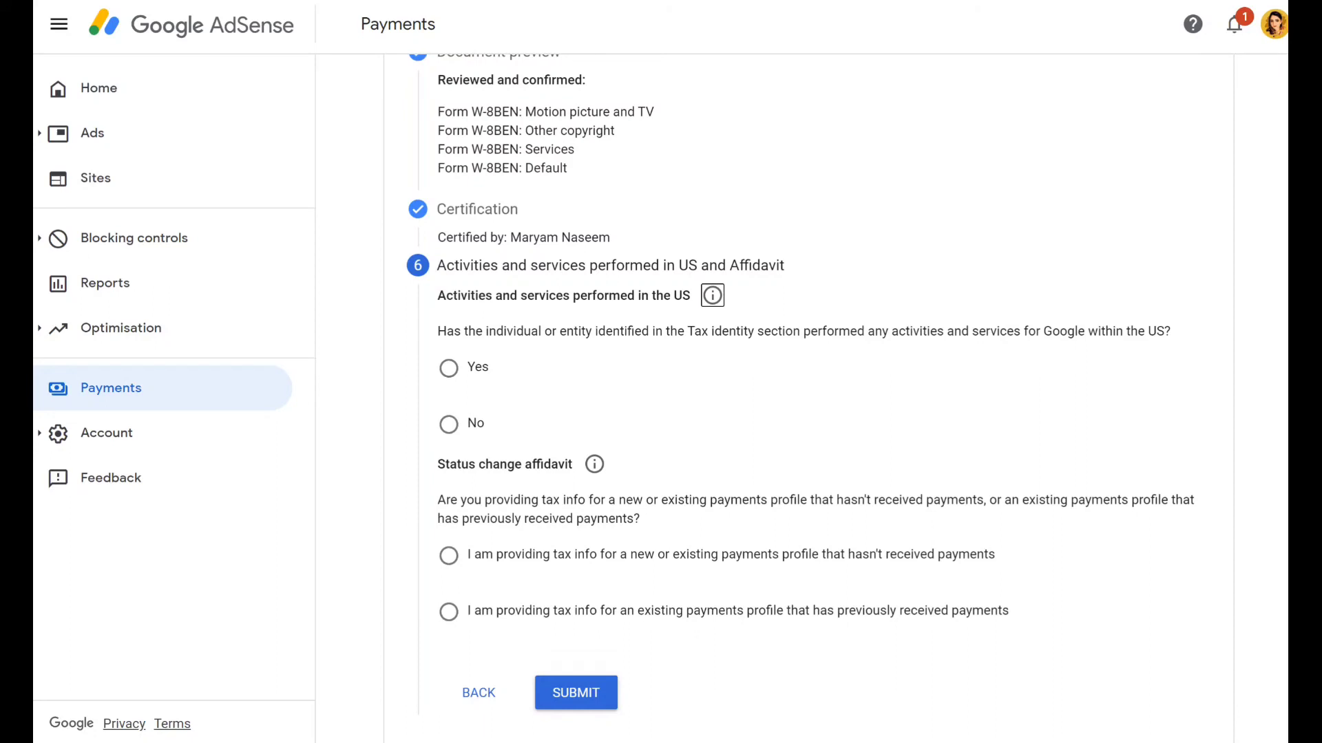
Step: Answer No US activities, certify services outside the US, pick the existing previously-paid profile, and confirm the affidavit
{"action": "key", "text": "Tab"}
{"action": "key", "text": "Down"}
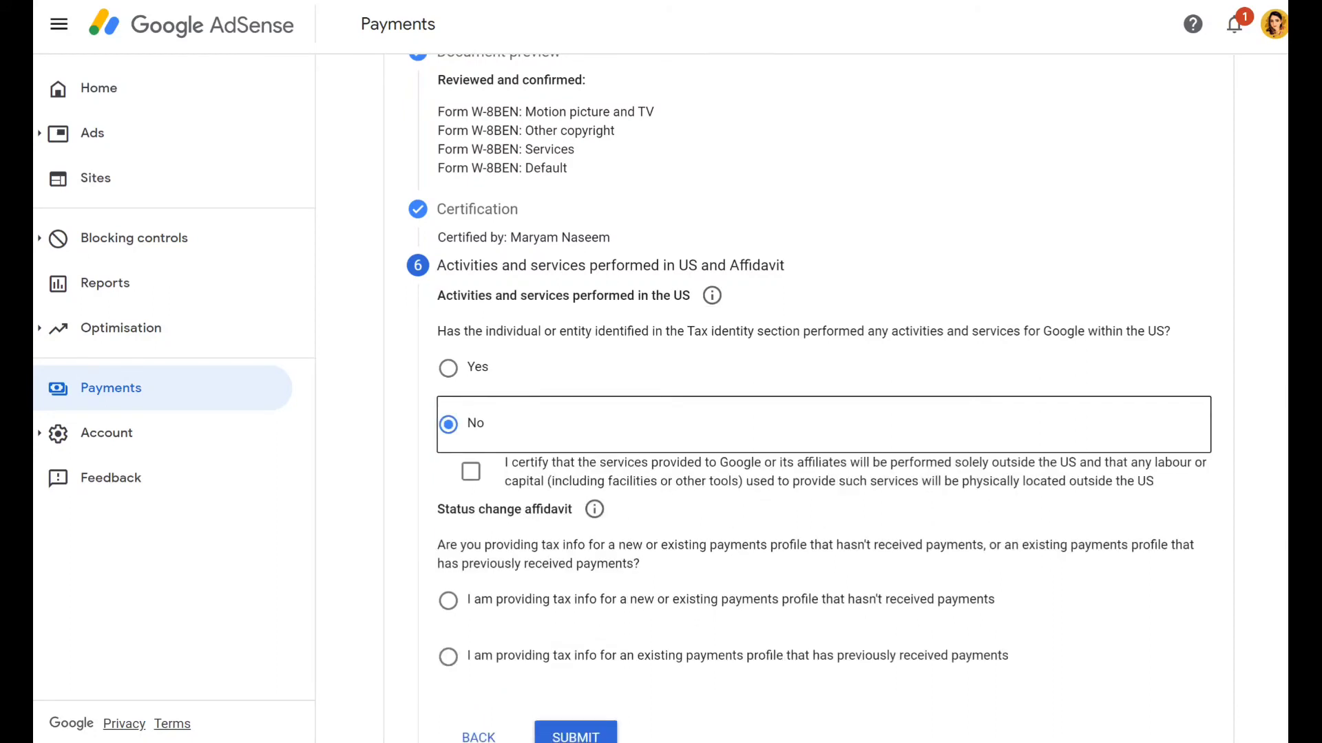
{"action": "key", "text": "Tab"}
{"action": "key", "text": "space"}
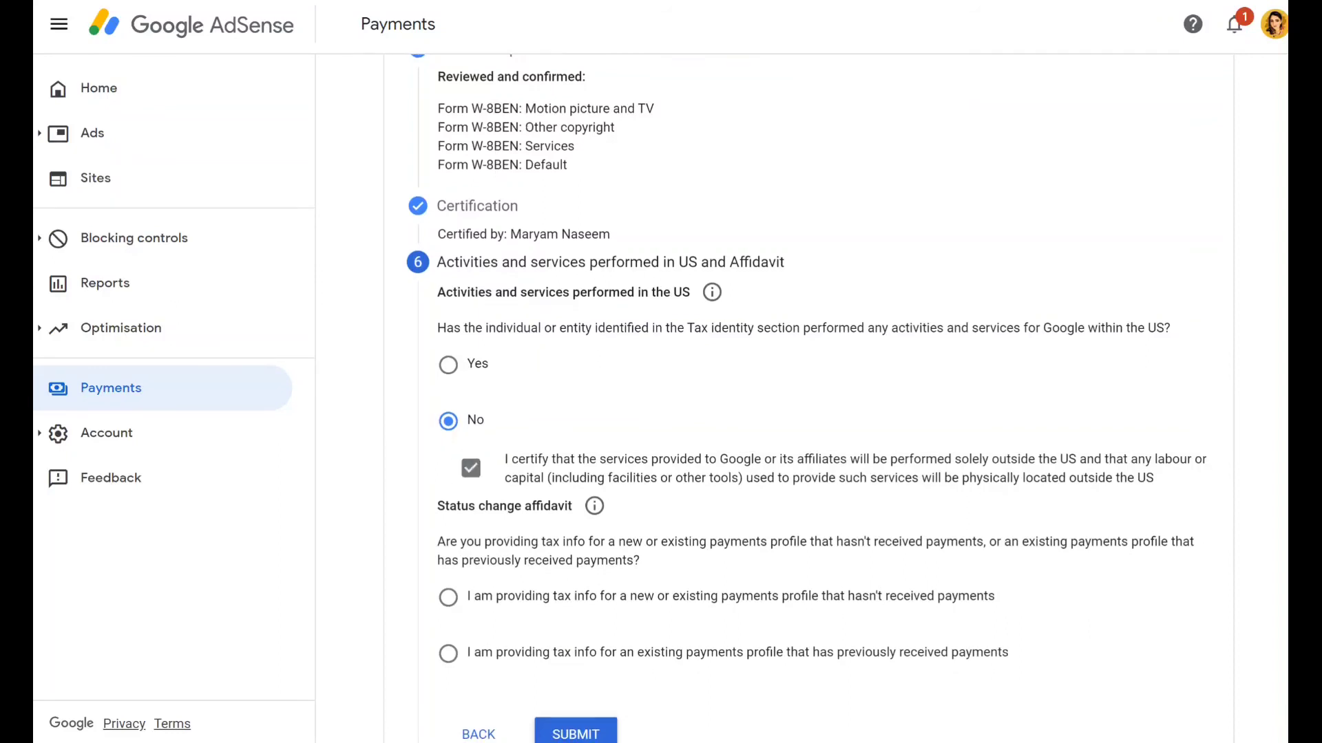
{"action": "scroll", "coordinate": [806, 400], "scroll_direction": "down", "scroll_amount": 1}
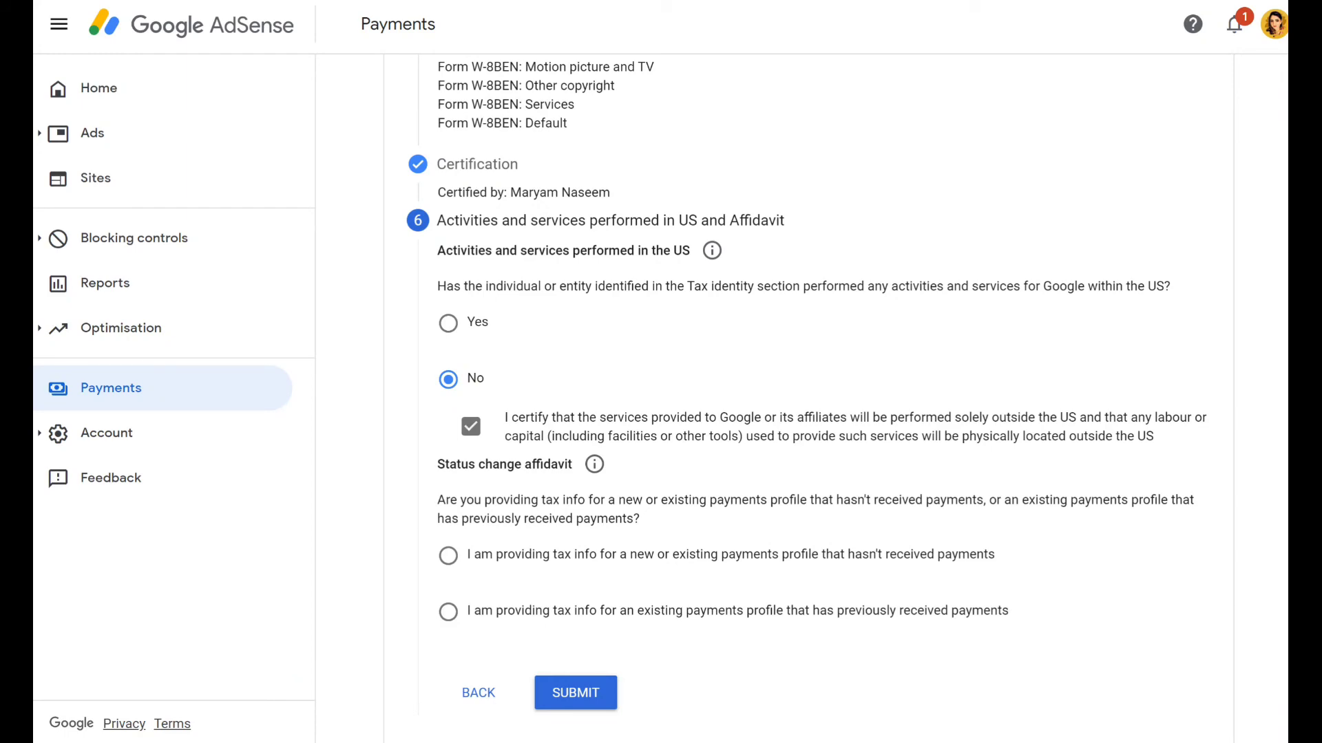
{"action": "key", "text": "Tab"}
{"action": "key", "text": "Down"}
{"action": "scroll", "coordinate": [805, 385], "scroll_direction": "down", "scroll_amount": 3}
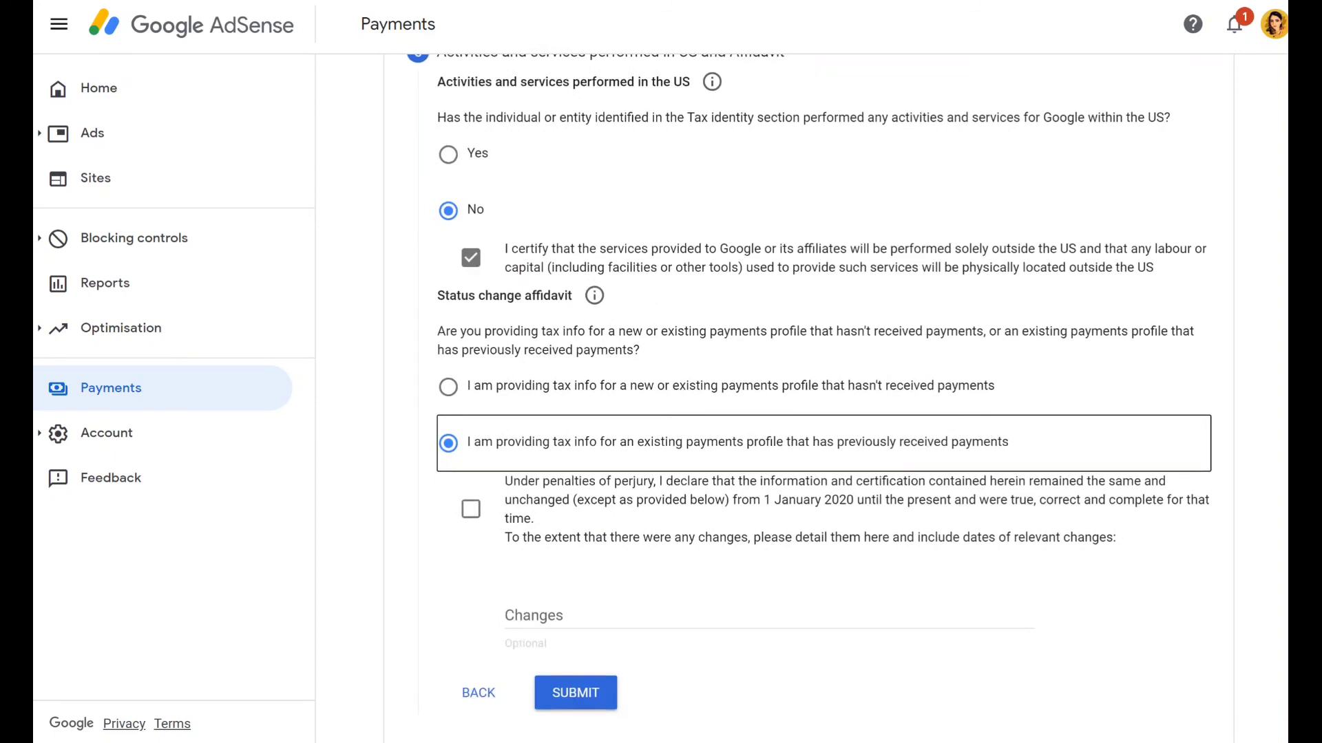
{"action": "key", "text": "Tab"}
{"action": "key", "text": "space"}
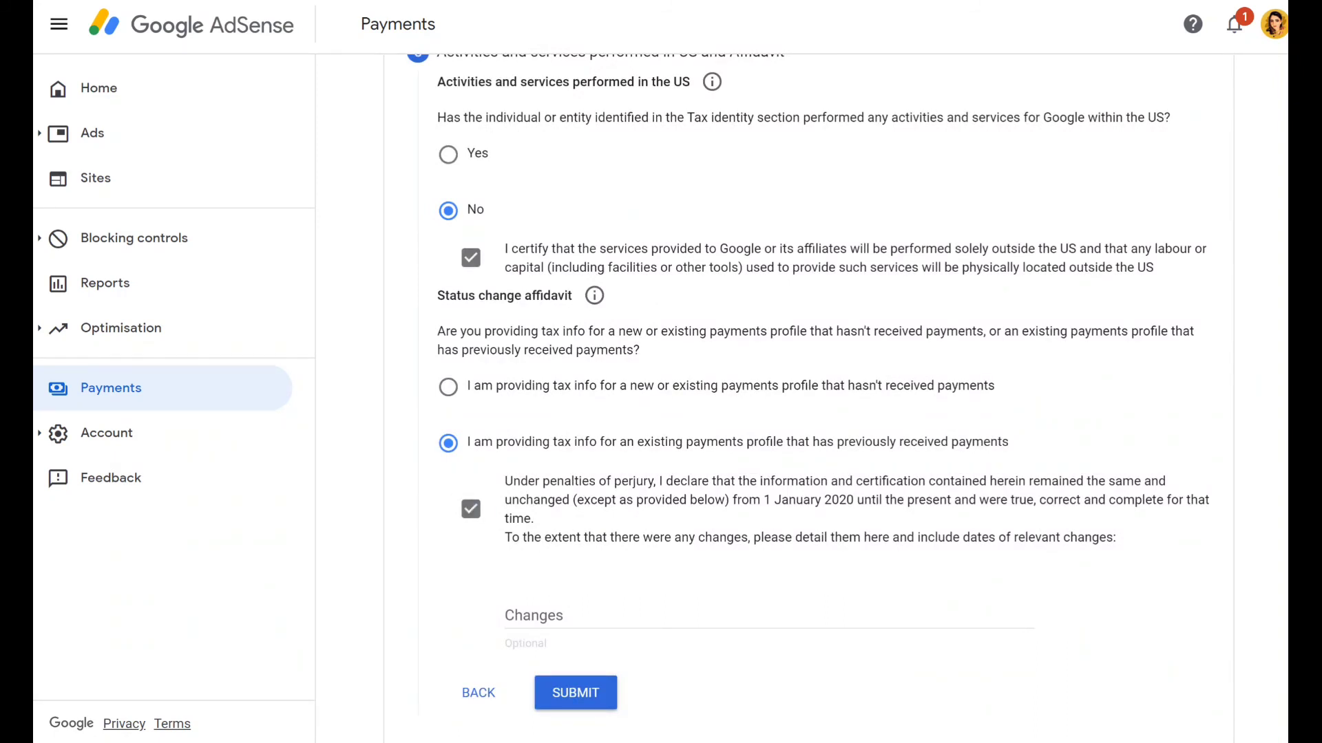
{"action": "key", "text": "Tab"}
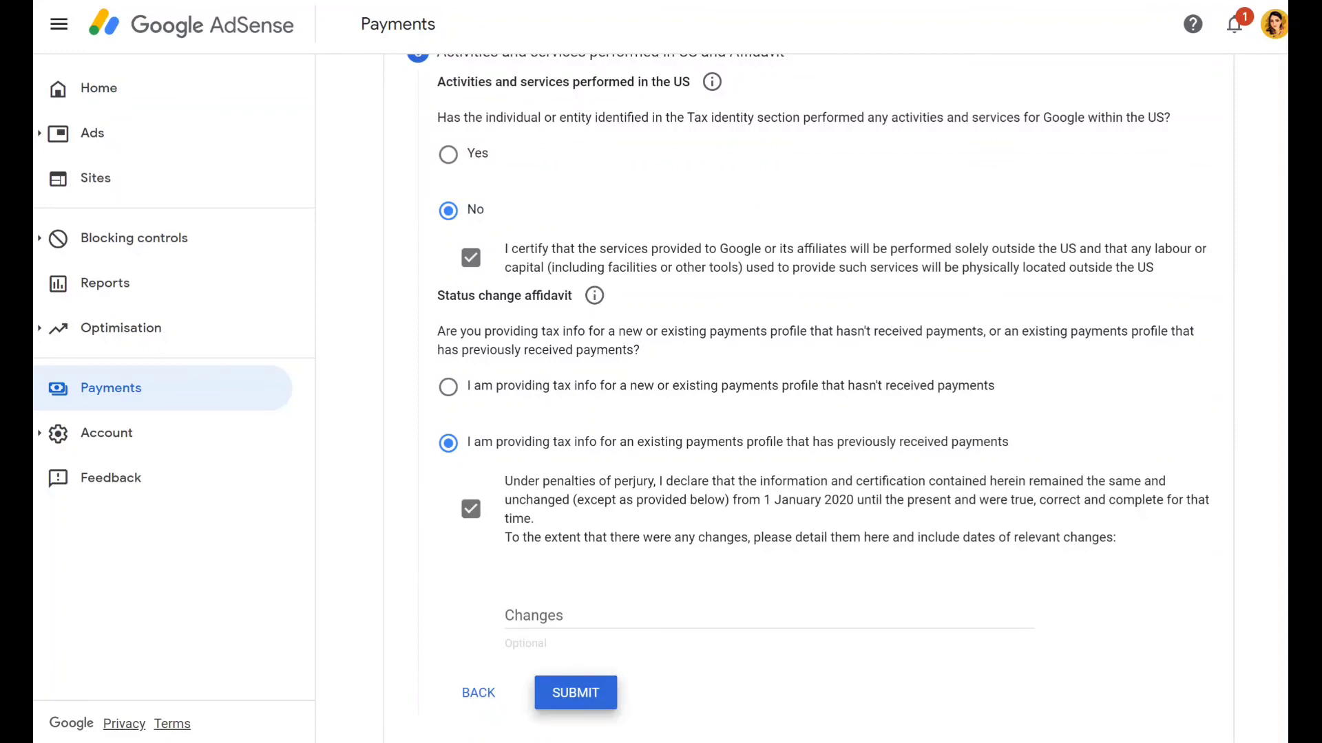
Step: Submit the completed W-8BEN tax information
{"action": "key", "text": "Return"}
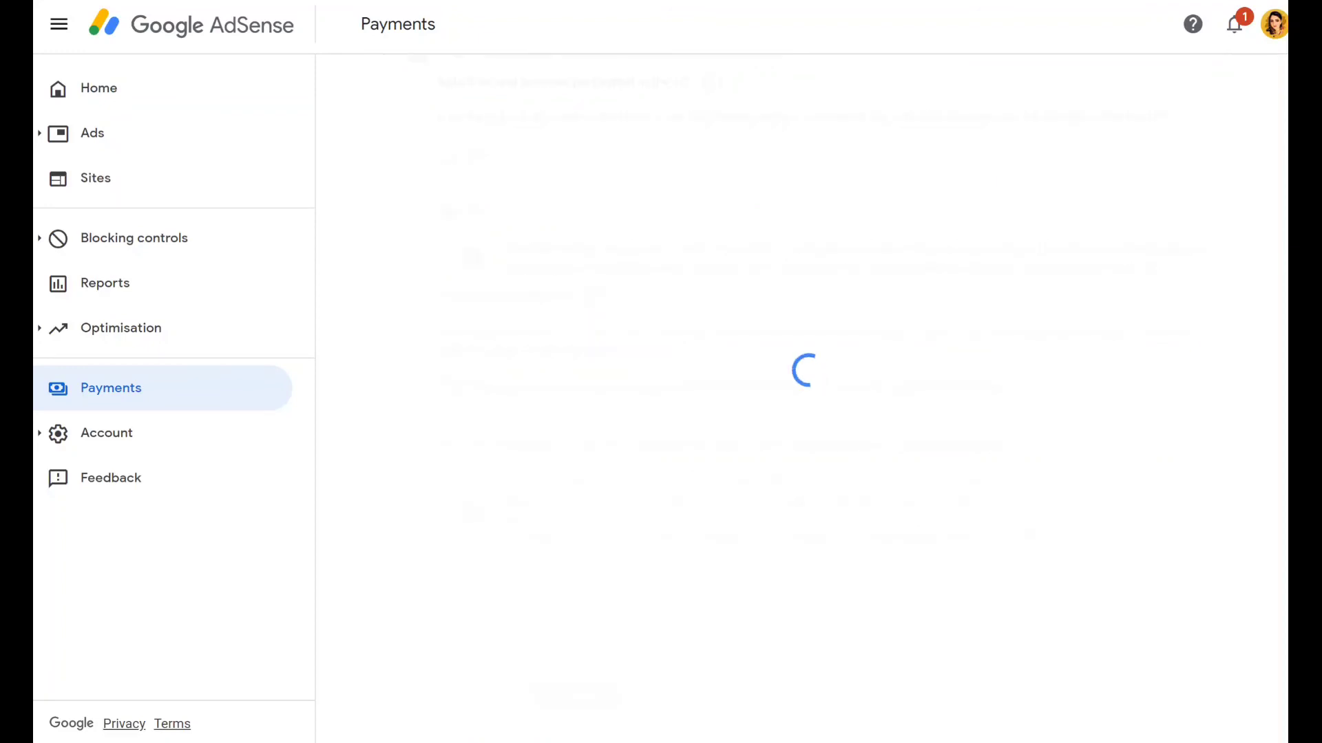